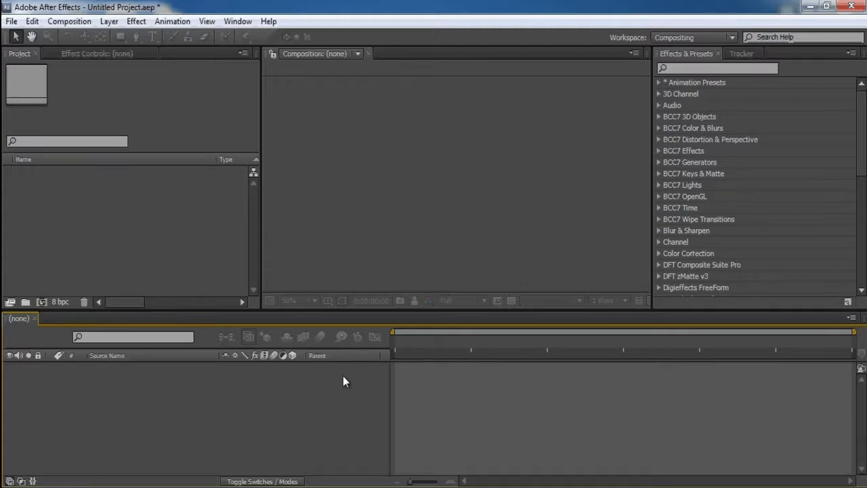
- Create a new composition named "master" with the HDTV 1080 29.97 preset
{"action": "left_click", "coordinate": [82, 21]}
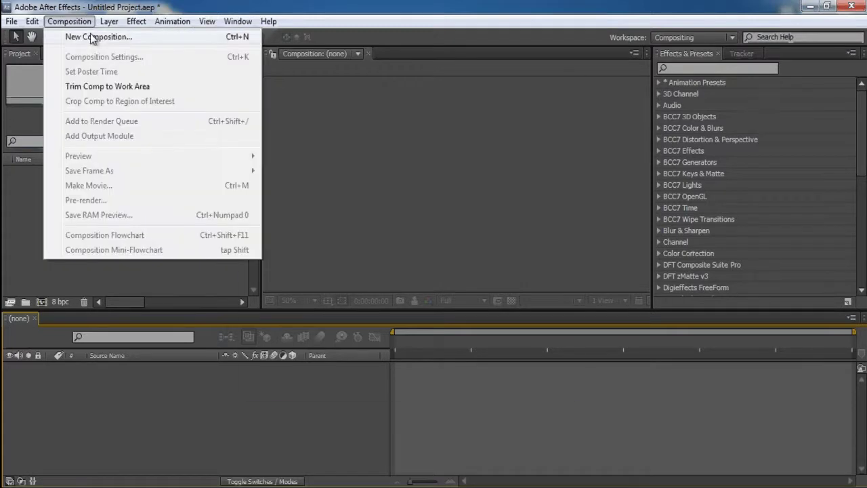
{"action": "left_click", "coordinate": [93, 37]}
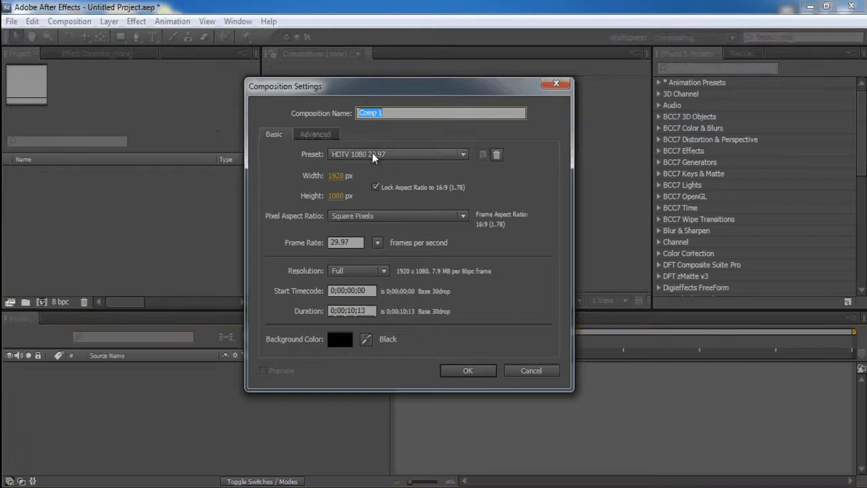
{"action": "type", "text": "master"}
{"action": "key", "text": "Return"}
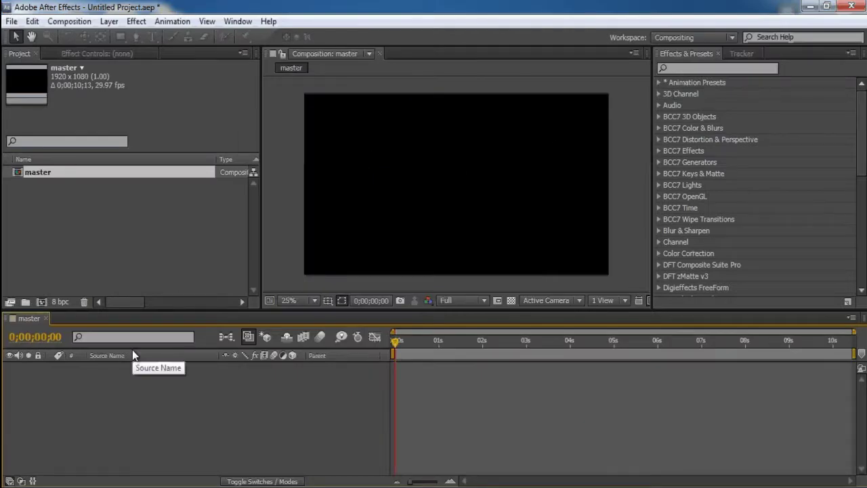
- Add a 1920 x 1080 solid layer named "Form" to the master composition
{"action": "key", "text": "ctrl+y"}
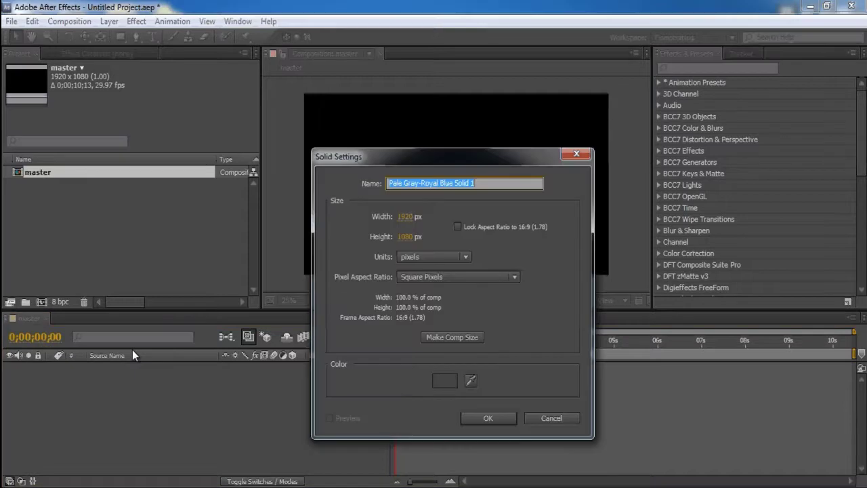
{"action": "type", "text": "F"}
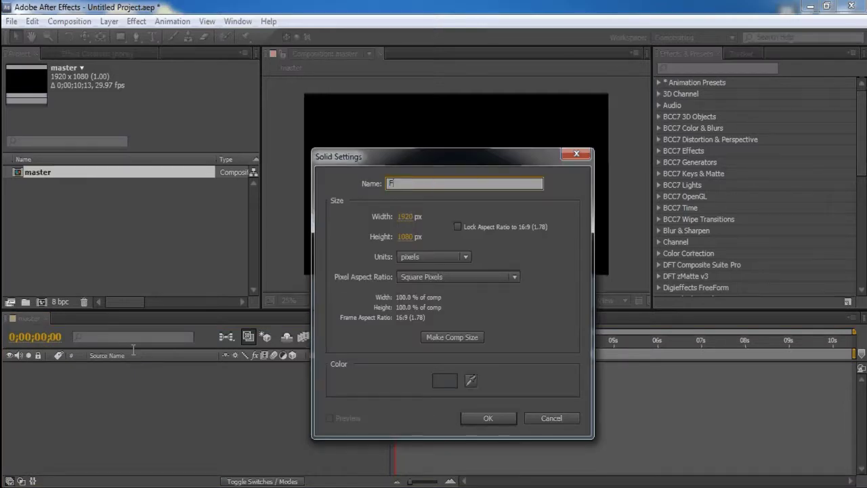
{"action": "type", "text": "orm"}
{"action": "key", "text": "Return"}
- Search the effects for "form", apply Trapcode Form to the Form solid, and clear the effects search
{"action": "left_click", "coordinate": [702, 72]}
{"action": "type", "text": "form"}
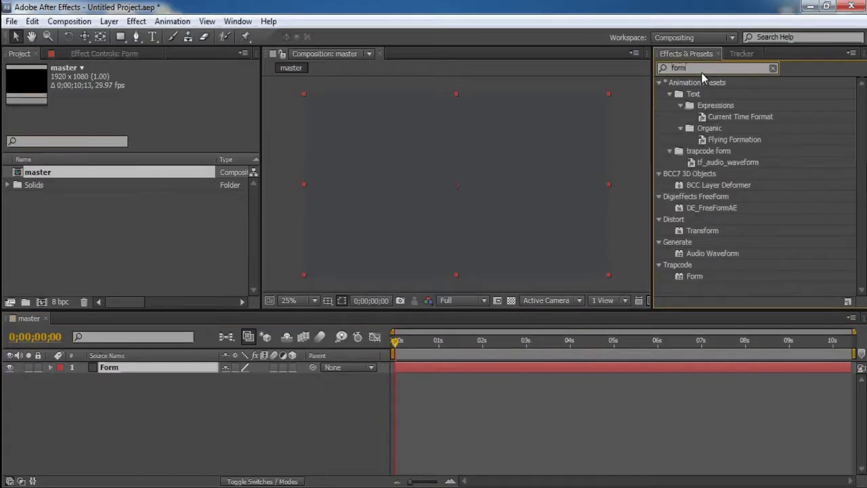
{"action": "left_click", "coordinate": [695, 276]}
{"action": "left_click_drag", "start_coordinate": [695, 276], "coordinate": [134, 370]}
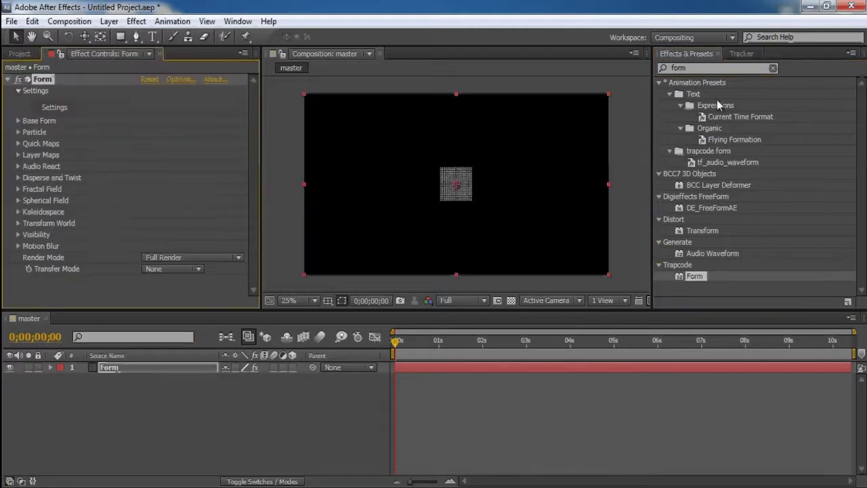
{"action": "left_click", "coordinate": [743, 72]}
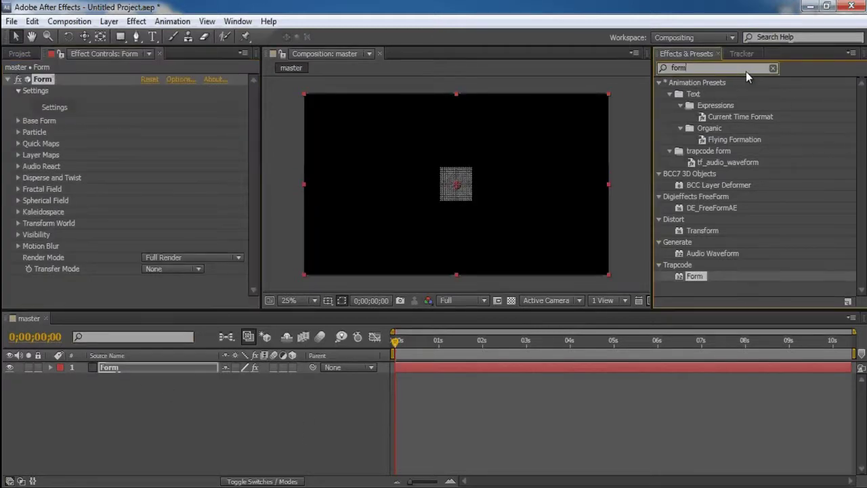
{"action": "key", "text": "BackSpace"}
{"action": "key", "text": "BackSpace"}
{"action": "key", "text": "BackSpace"}
{"action": "key", "text": "BackSpace"}
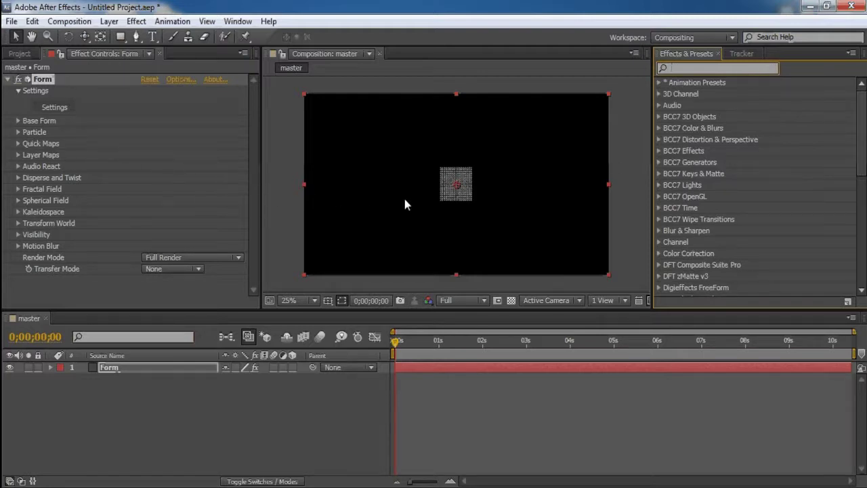
- Expand the Base Form settings of the Form effect
{"action": "key", "text": "period"}
{"action": "key", "text": "period"}
{"action": "key", "text": "period"}
{"action": "key", "text": "period"}
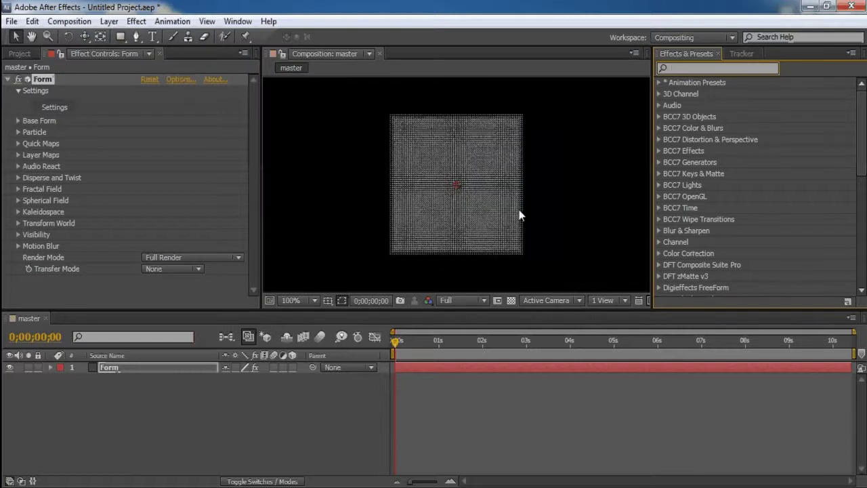
{"action": "left_click", "coordinate": [19, 121]}
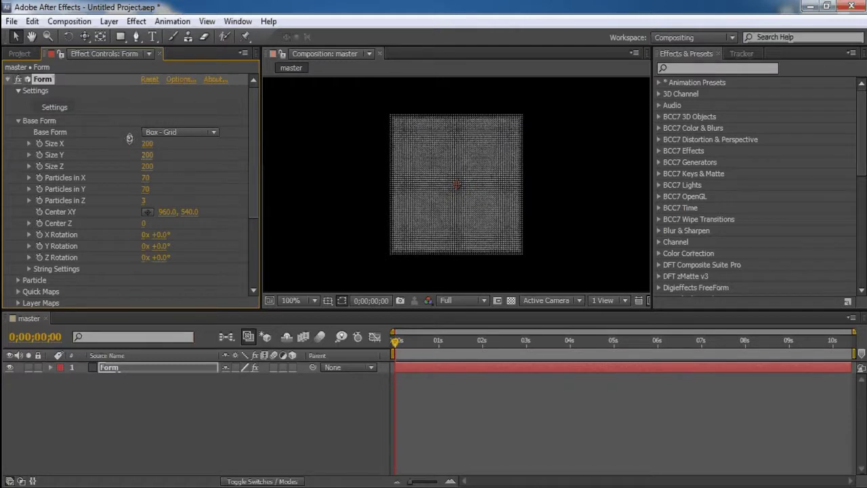
- Add a camera with the default settings and orbit it around the particle grid to view its depth
{"action": "left_click", "coordinate": [109, 21]}
{"action": "mouse_move", "coordinate": [312, 35]}
{"action": "left_click", "coordinate": [344, 77]}
{"action": "left_click", "coordinate": [560, 391]}
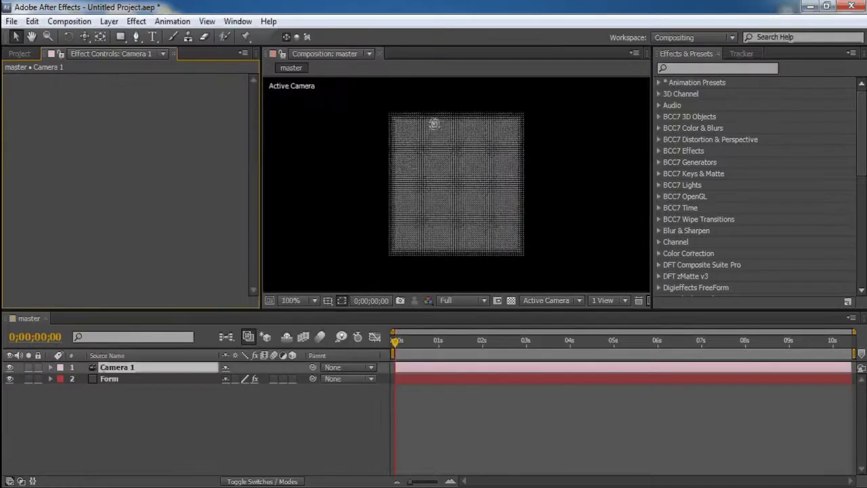
{"action": "key", "text": "c"}
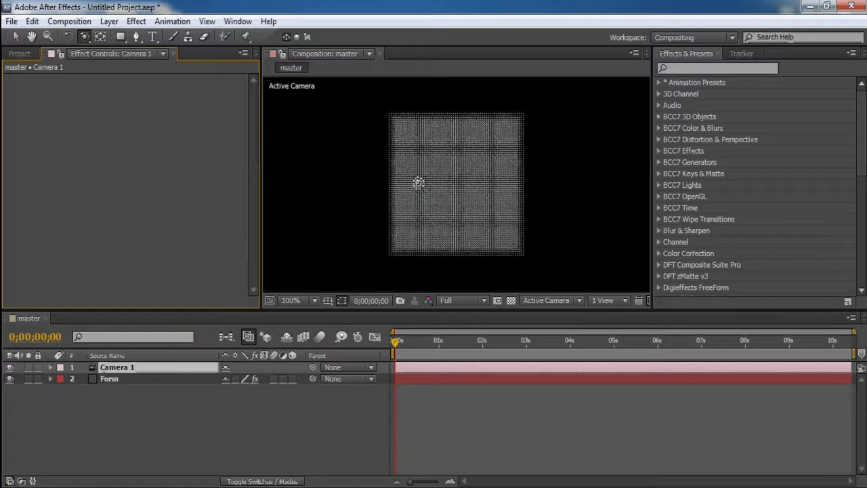
{"action": "left_click_drag", "start_coordinate": [416, 181], "coordinate": [401, 207]}
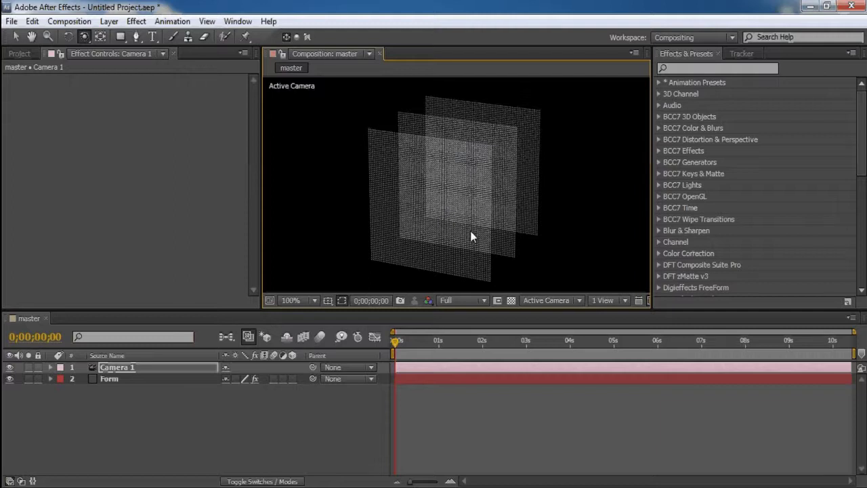
- Delete the camera layer from the master composition
{"action": "left_click", "coordinate": [169, 367]}
{"action": "key", "text": "Delete"}
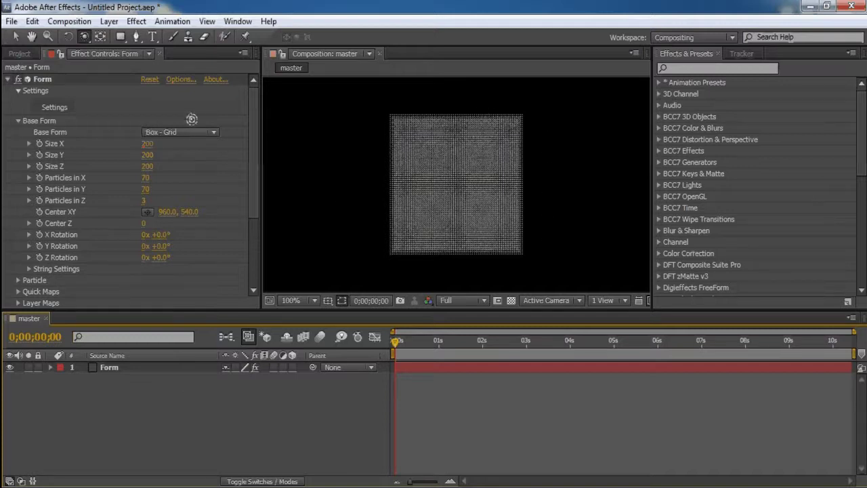
- Try Box - Strings as the Form effect's base form
{"action": "left_click", "coordinate": [192, 131]}
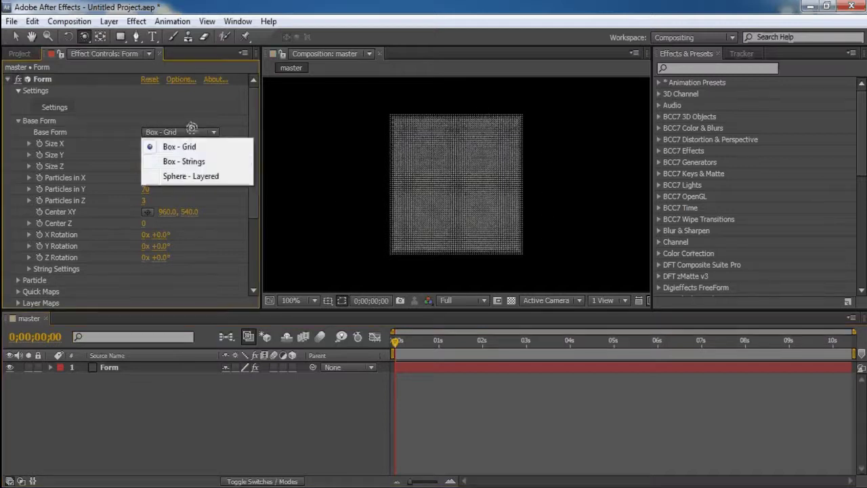
{"action": "left_click", "coordinate": [185, 160]}
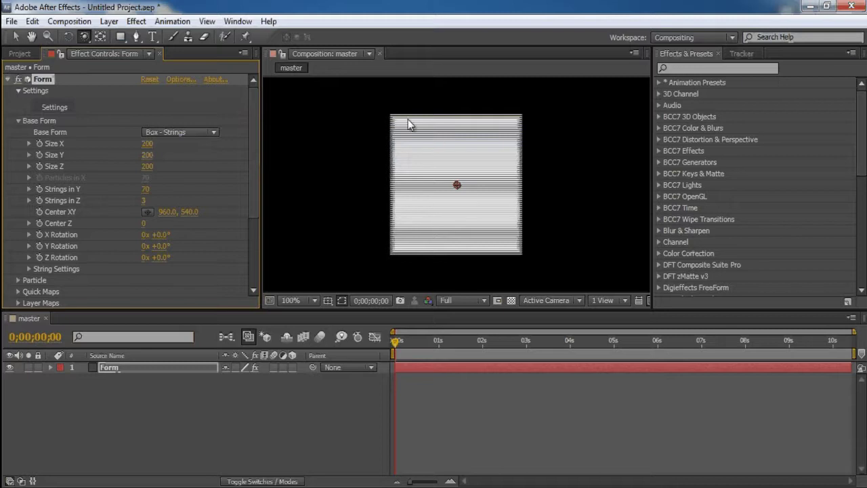
{"action": "left_click", "coordinate": [407, 154]}
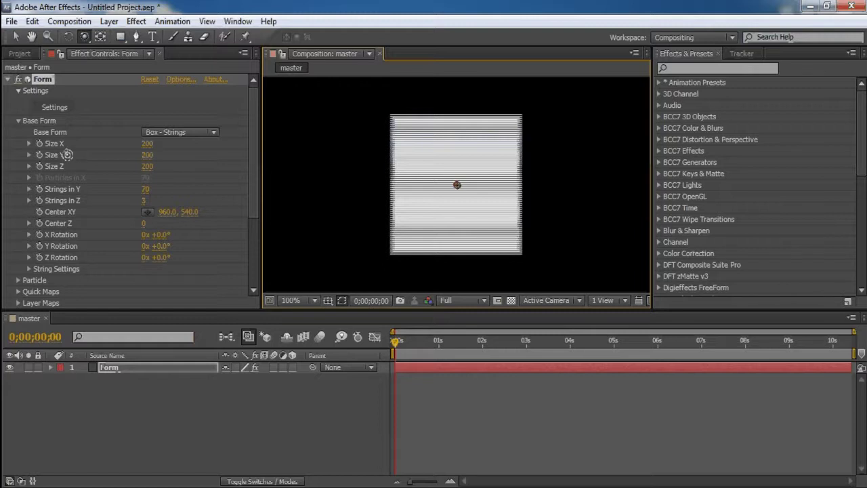
- Try Sphere - Layered as the Form effect's base form and view the whole composition frame
{"action": "left_click", "coordinate": [160, 132]}
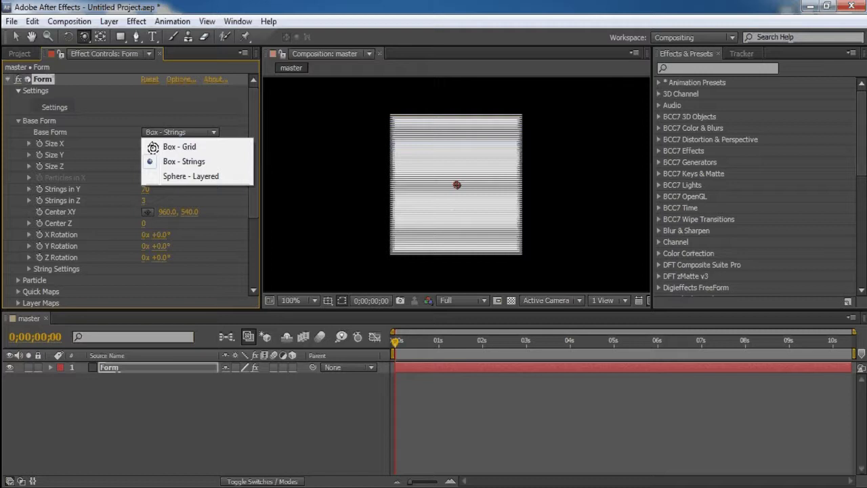
{"action": "left_click", "coordinate": [176, 178]}
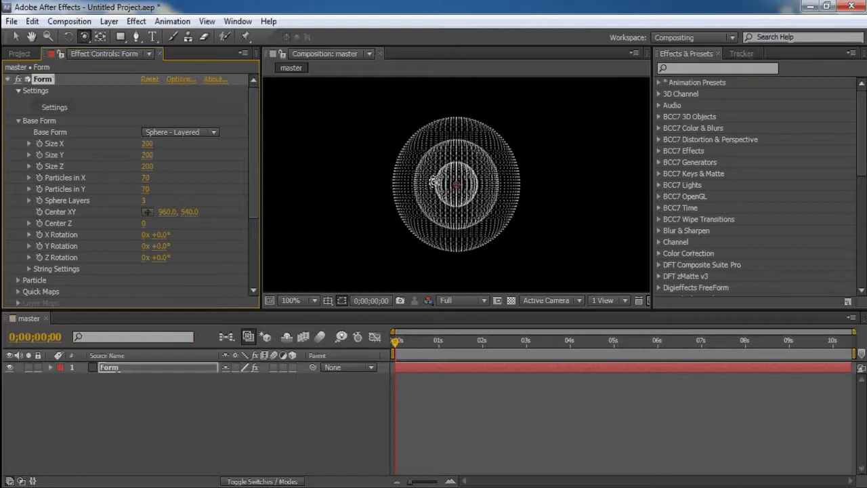
{"action": "key", "text": "comma"}
{"action": "key", "text": "comma"}
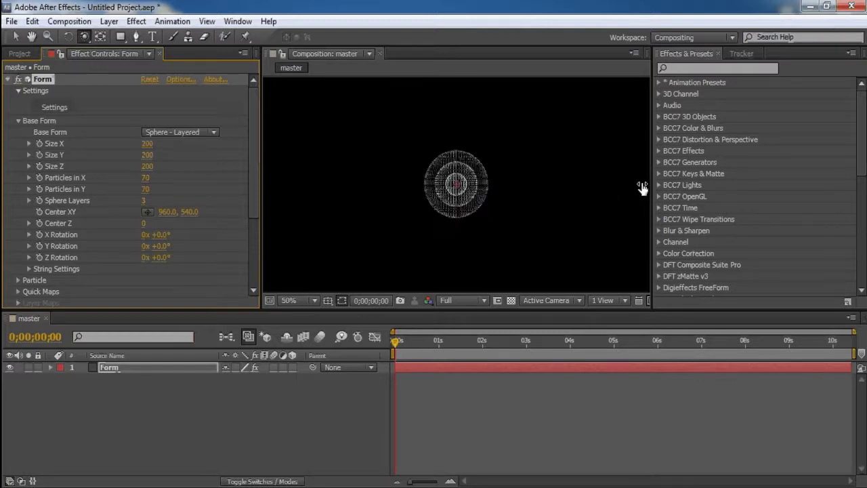
{"action": "key", "text": "comma"}
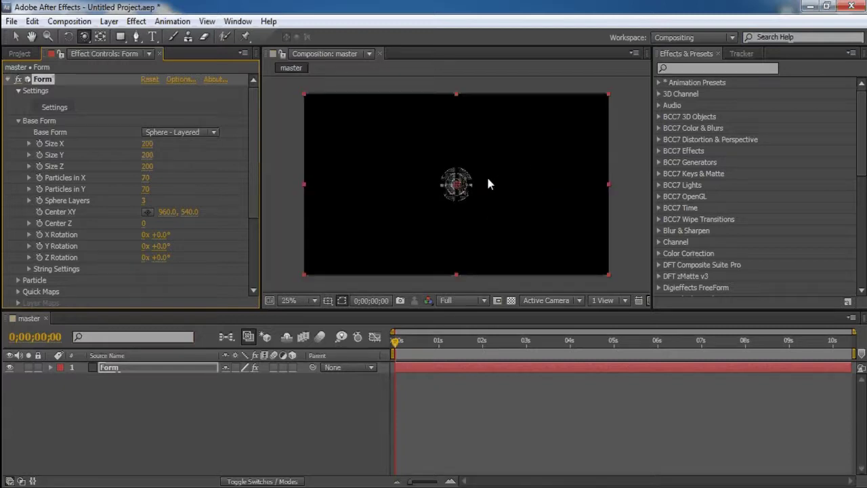
- Set the base form's Size X to 1500 and switch the Base Form type to Box - Grid
{"action": "left_click", "coordinate": [147, 143]}
{"action": "type", "text": "1500"}
{"action": "key", "text": "Return"}
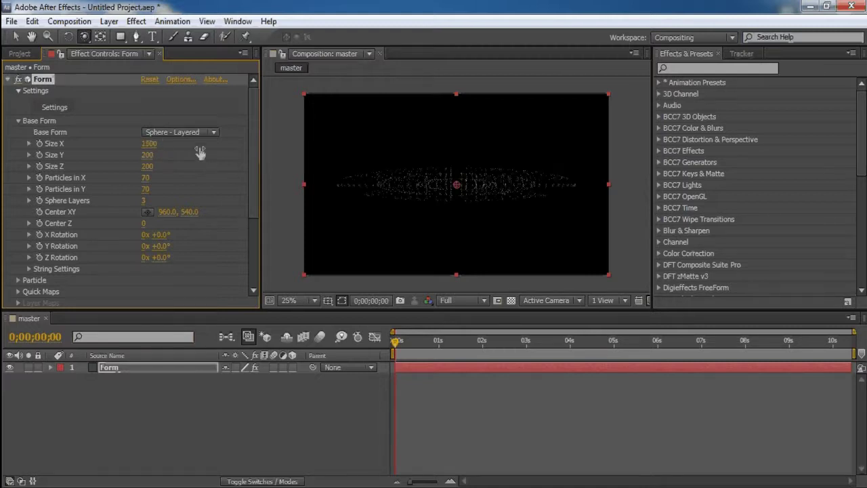
{"action": "left_click", "coordinate": [195, 132]}
{"action": "left_click", "coordinate": [193, 143]}
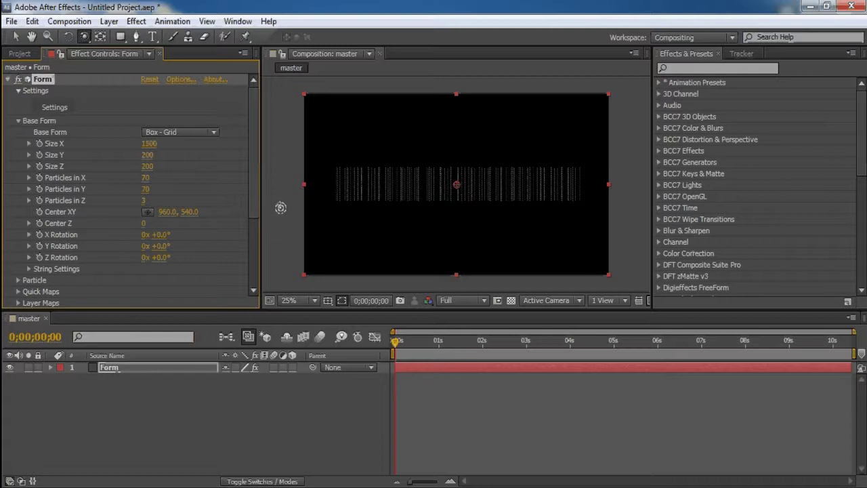
{"action": "key", "text": "slash"}
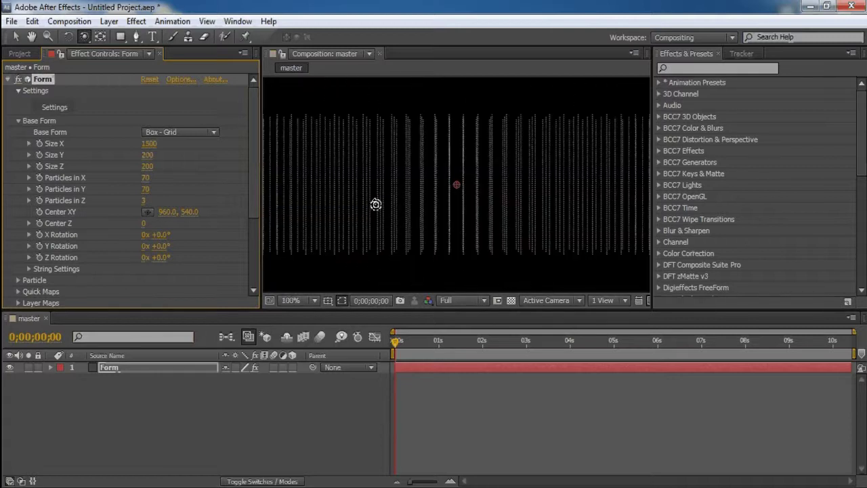
- Try a Size Y of 600 for the particle grid
{"action": "left_click", "coordinate": [147, 157]}
{"action": "scroll", "coordinate": [334, 222], "scroll_direction": "down", "scroll_amount": 1}
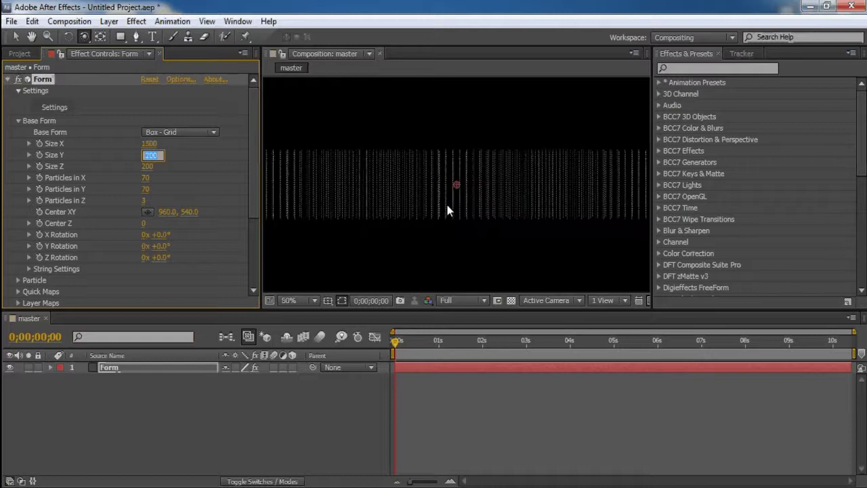
{"action": "type", "text": "600"}
{"action": "key", "text": "Return"}
{"action": "scroll", "coordinate": [406, 216], "scroll_direction": "down", "scroll_amount": 3}
{"action": "scroll", "coordinate": [427, 214], "scroll_direction": "up", "scroll_amount": 3}
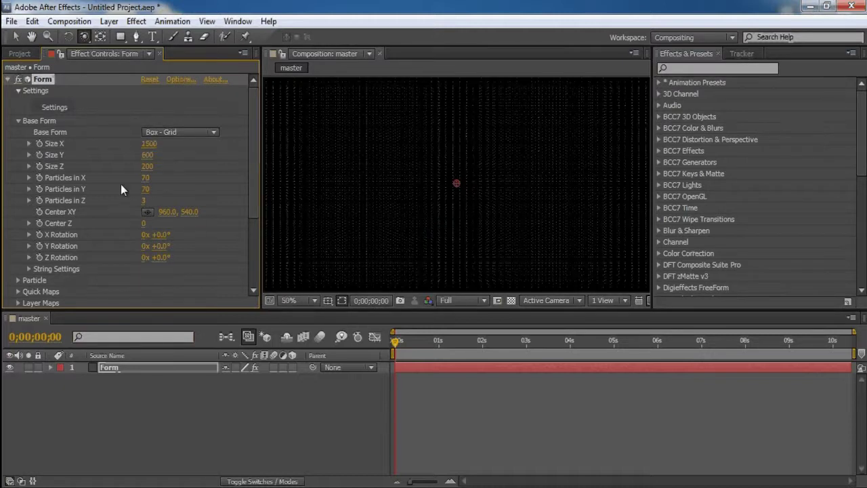
- Set the particle grid's Size Y to 300 and its Size Z to 1
{"action": "left_click", "coordinate": [146, 157]}
{"action": "type", "text": "300"}
{"action": "key", "text": "Return"}
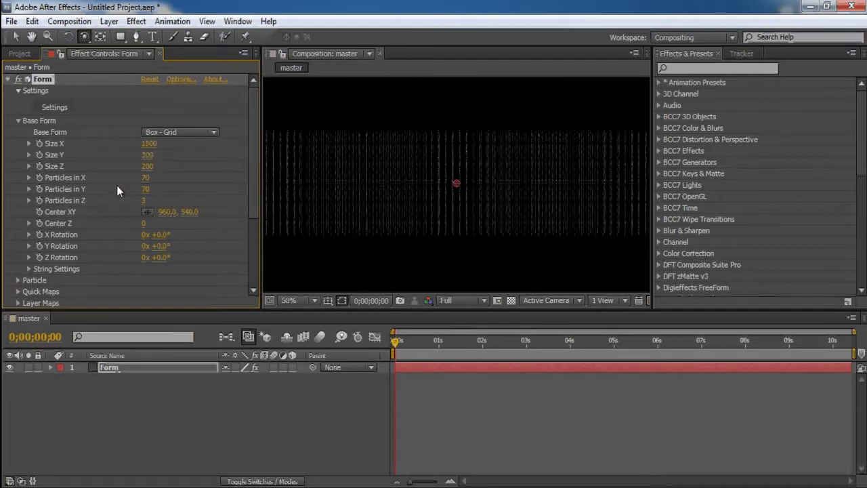
{"action": "left_click", "coordinate": [147, 166]}
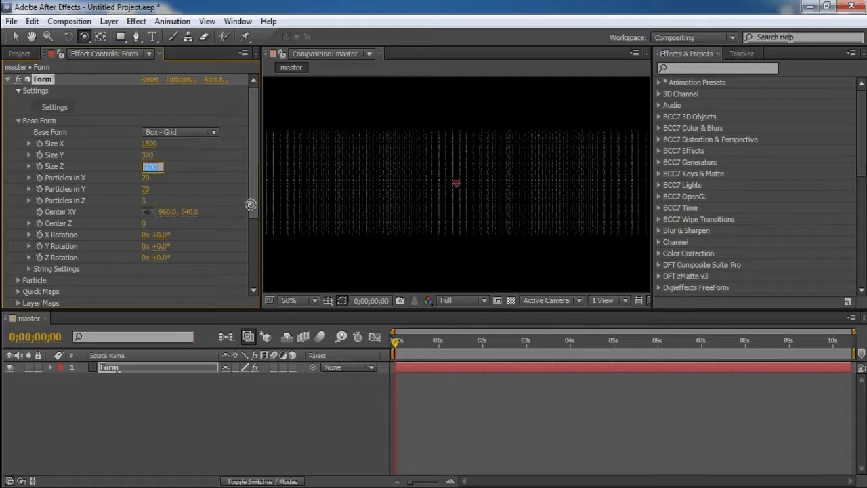
{"action": "type", "text": "1"}
{"action": "key", "text": "Return"}
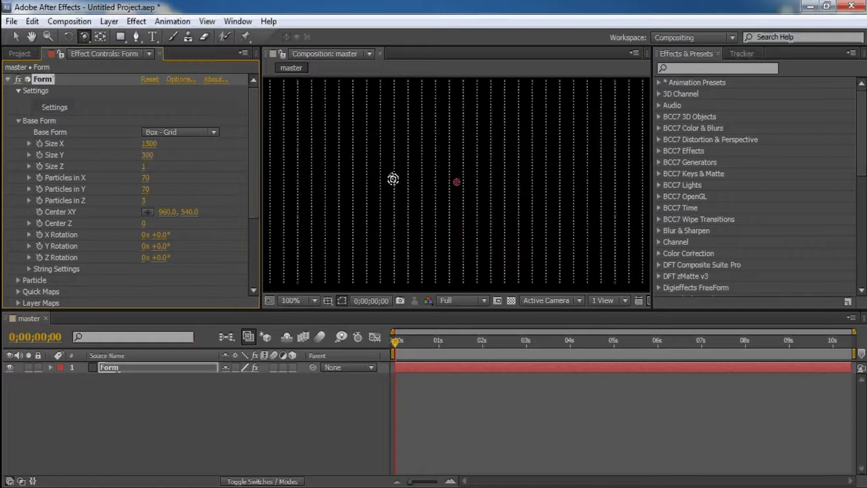
- Set the grid's Particles in X to 80 and Particles in Y to 189
{"action": "scroll", "coordinate": [424, 124], "scroll_direction": "up", "scroll_amount": 2}
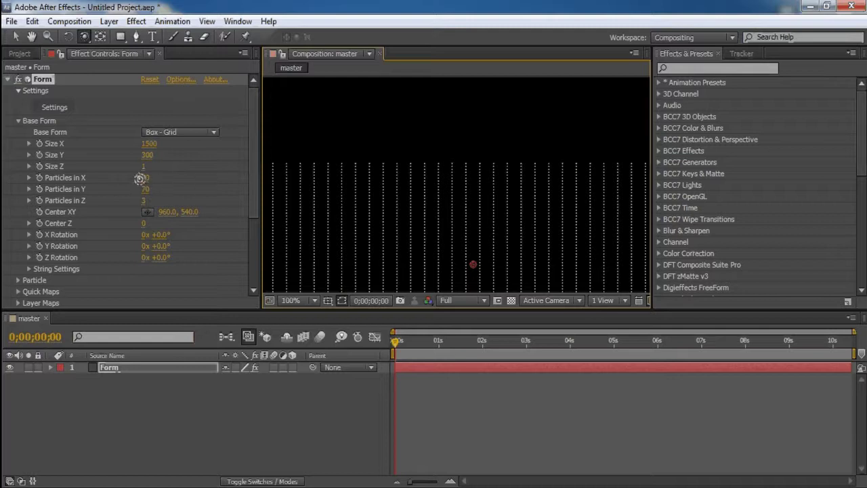
{"action": "left_click", "coordinate": [144, 177]}
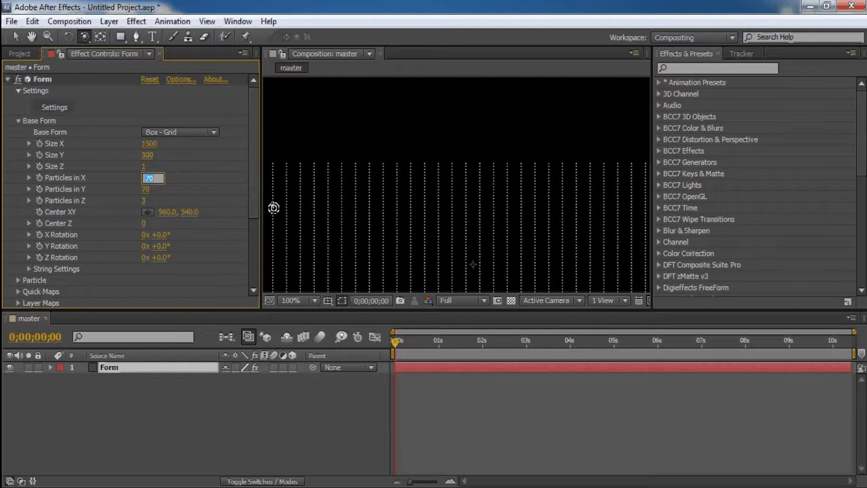
{"action": "type", "text": "80"}
{"action": "key", "text": "Return"}
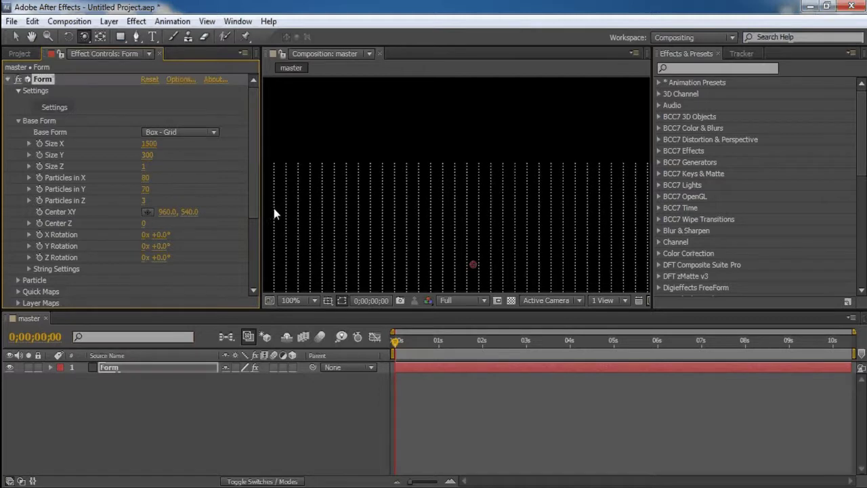
{"action": "left_click", "coordinate": [145, 190]}
{"action": "type", "text": "100"}
{"action": "key", "text": "Return"}
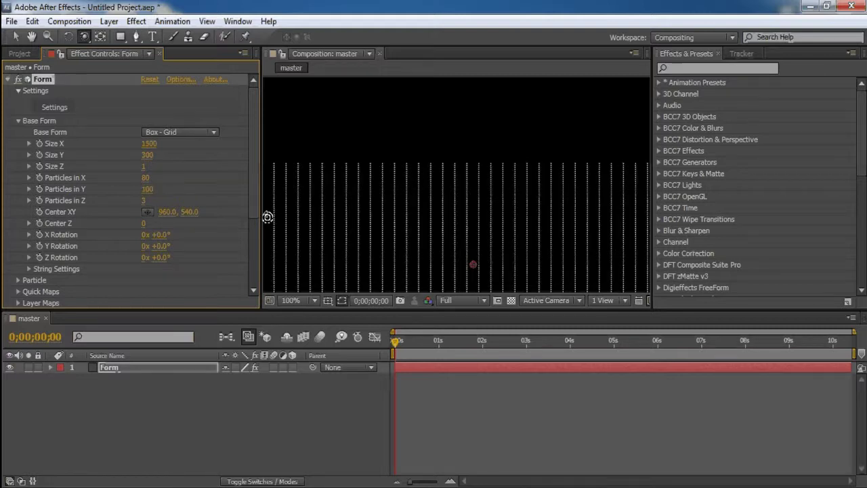
{"action": "left_click_drag", "start_coordinate": [152, 190], "coordinate": [201, 189]}
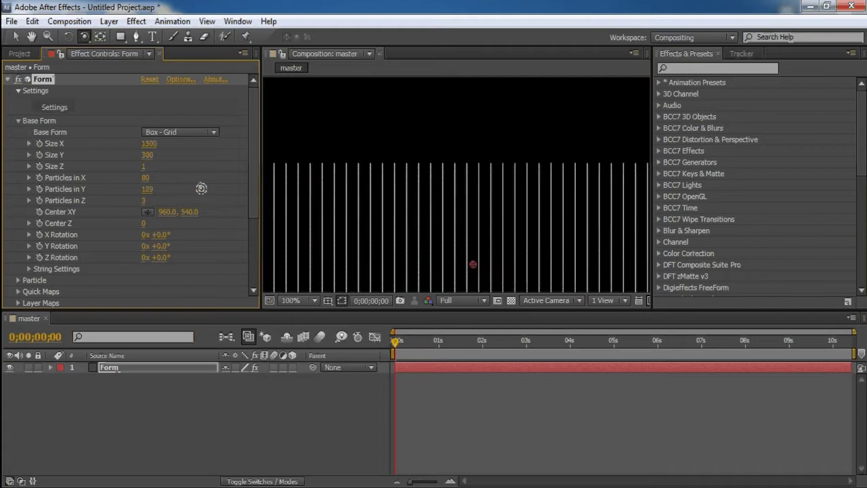
- Try a Particles in Z count of 472 for the box grid
{"action": "scroll", "coordinate": [432, 176], "scroll_direction": "down", "scroll_amount": 4}
{"action": "scroll", "coordinate": [433, 177], "scroll_direction": "up", "scroll_amount": 2}
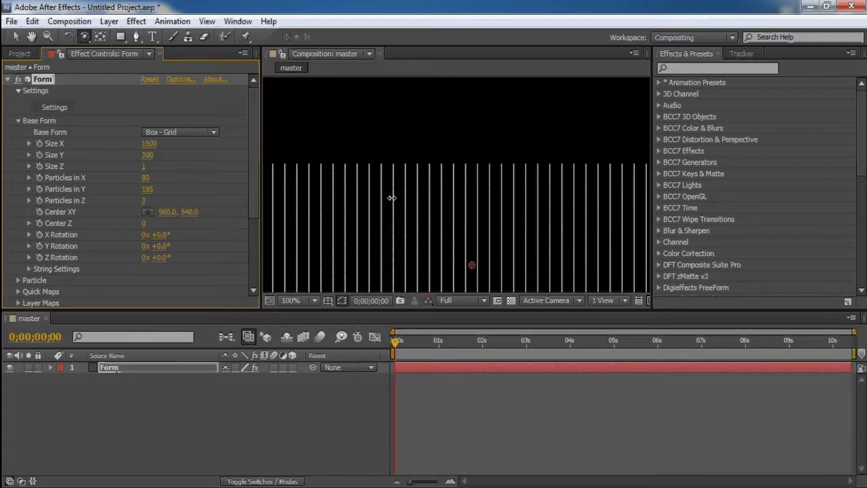
{"action": "scroll", "coordinate": [391, 198], "scroll_direction": "down", "scroll_amount": 2}
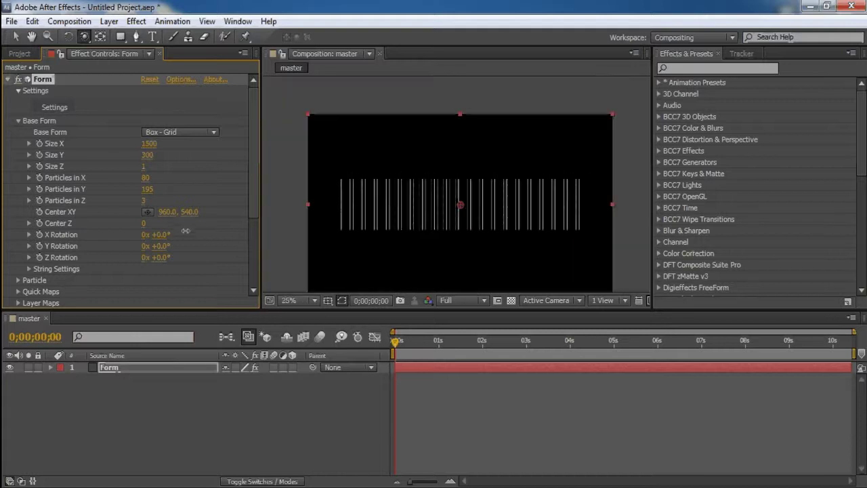
{"action": "left_click_drag", "start_coordinate": [143, 203], "coordinate": [421, 224]}
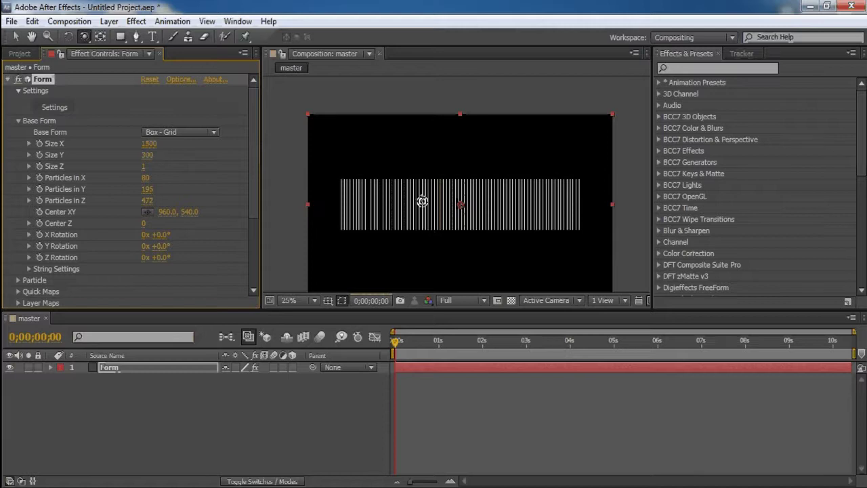
{"action": "key", "text": "slash"}
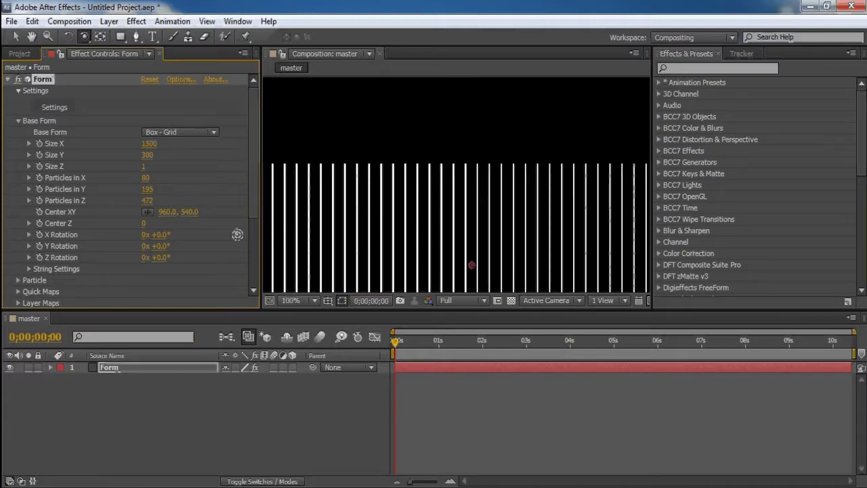
- Set the grid's Particles in Z to 1
{"action": "left_click", "coordinate": [147, 201]}
{"action": "type", "text": "1"}
{"action": "key", "text": "Return"}
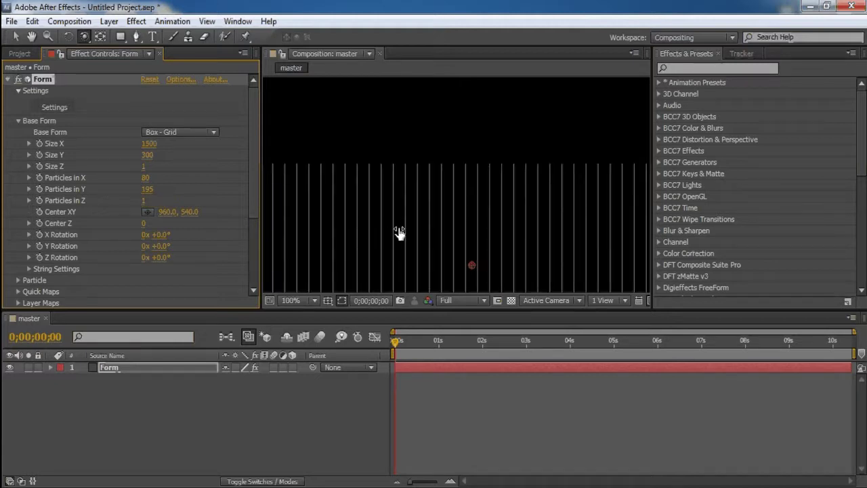
- Try moving the form's Center XY to 1080, 449 and reset it to its default
{"action": "key", "text": "comma"}
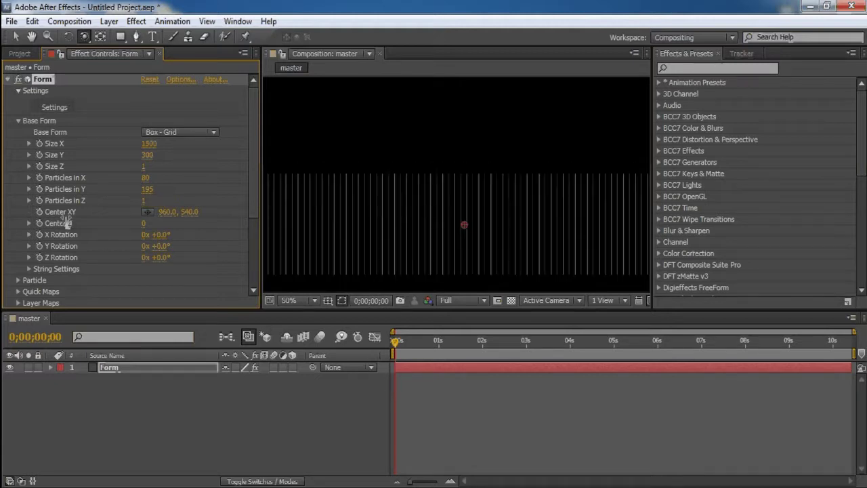
{"action": "left_click", "coordinate": [477, 199]}
{"action": "key", "text": "comma"}
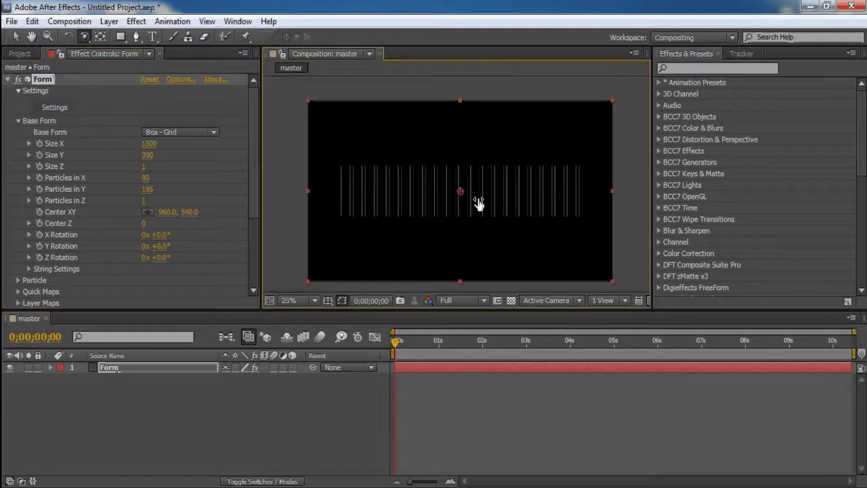
{"action": "left_click_drag", "start_coordinate": [173, 214], "coordinate": [131, 221]}
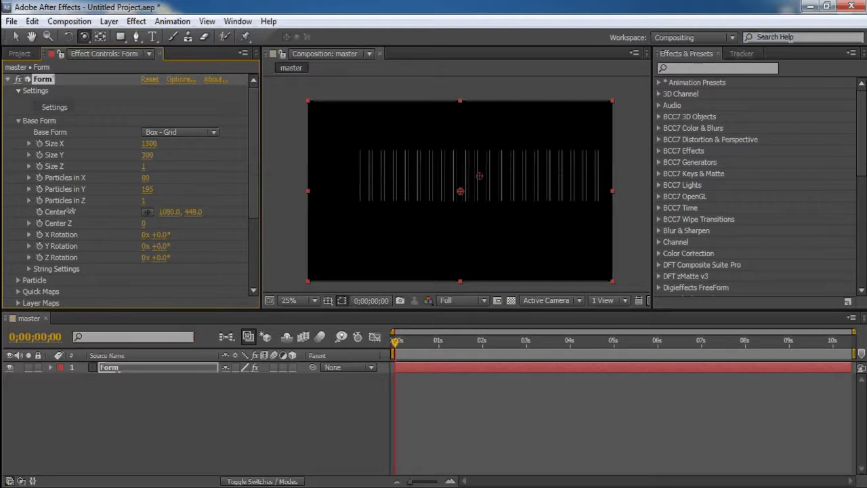
{"action": "right_click", "coordinate": [70, 211]}
{"action": "left_click", "coordinate": [102, 305]}
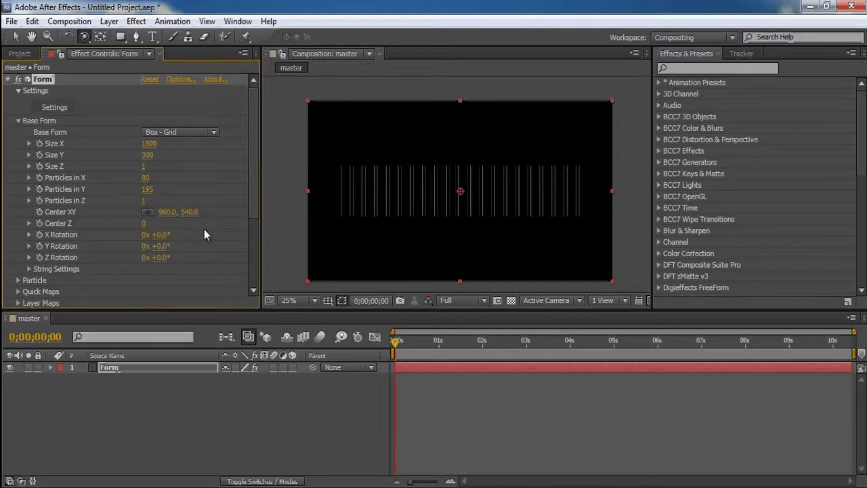
- Set the base form's Center Z to 60
{"action": "left_click_drag", "start_coordinate": [146, 225], "coordinate": [147, 264]}
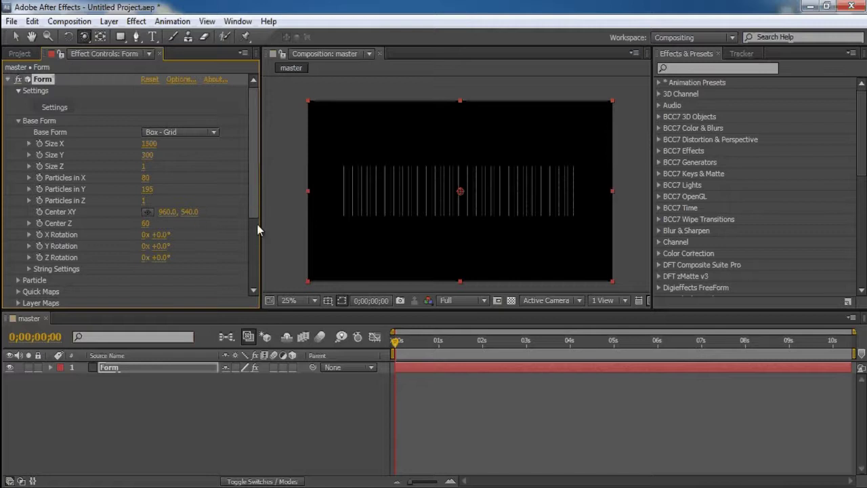
{"action": "left_click_drag", "start_coordinate": [253, 200], "coordinate": [256, 274]}
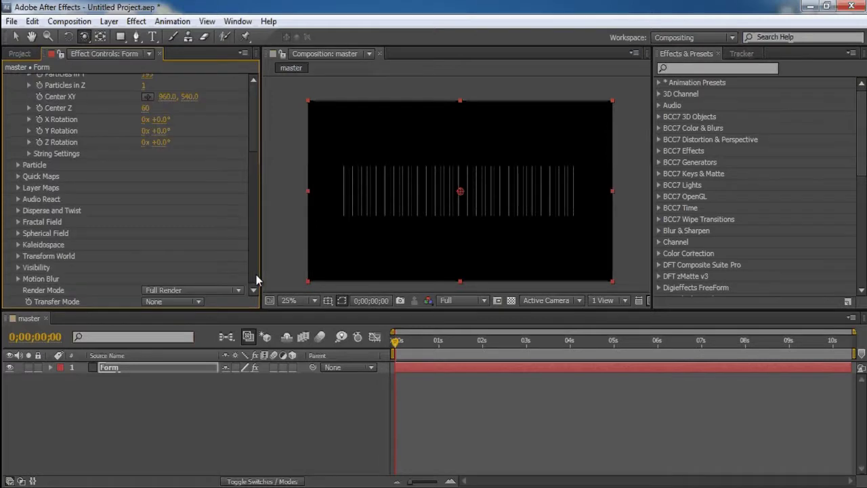
{"action": "left_click", "coordinate": [18, 256]}
{"action": "left_click", "coordinate": [15, 221]}
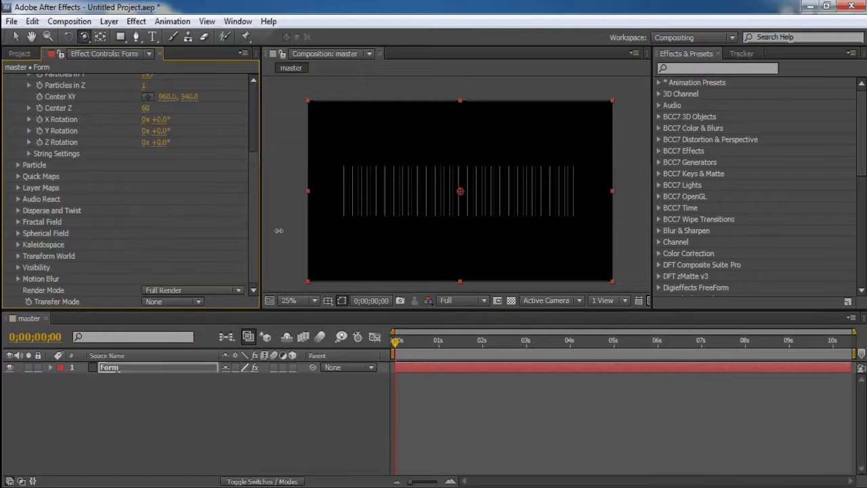
- Try rotating the grid to an X Rotation of -33°, Y Rotation of 32° and Z Rotation of 5°
{"action": "scroll", "coordinate": [255, 222], "scroll_direction": "up", "scroll_amount": 2}
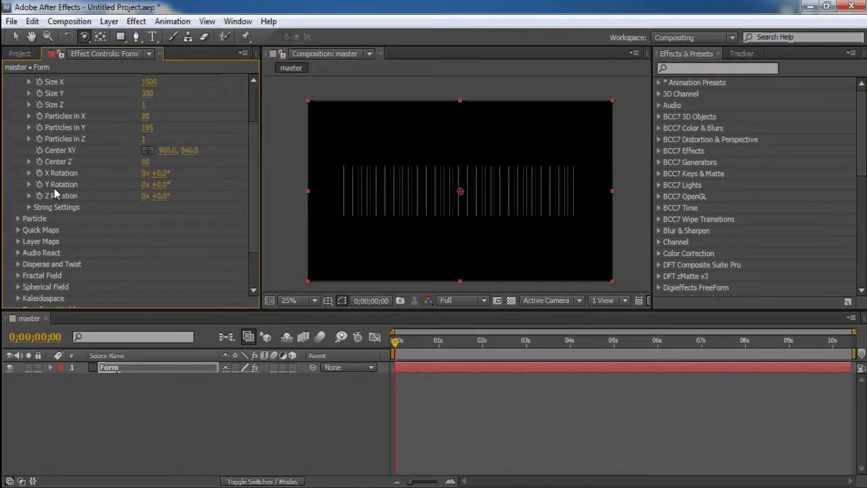
{"action": "left_click_drag", "start_coordinate": [165, 176], "coordinate": [145, 184]}
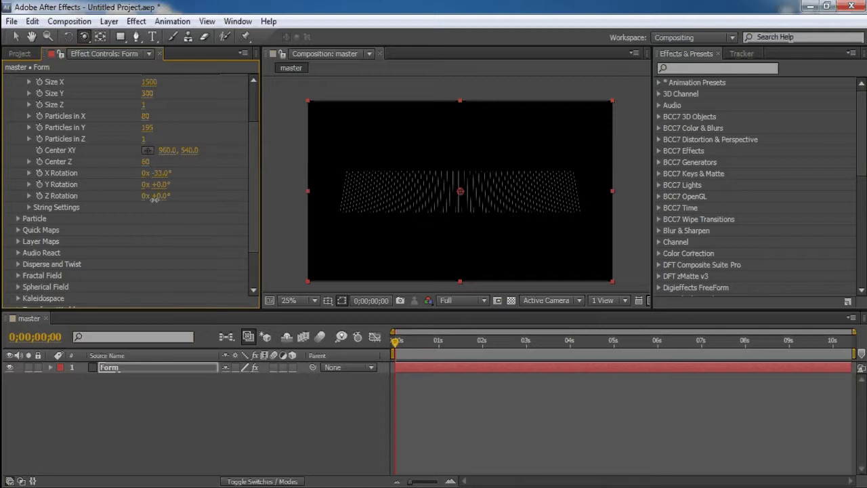
{"action": "mouse_move", "coordinate": [161, 187]}
{"action": "left_mouse_down"}
{"action": "mouse_move", "coordinate": [182, 188]}
{"action": "mouse_move", "coordinate": [169, 196]}
{"action": "left_mouse_up"}
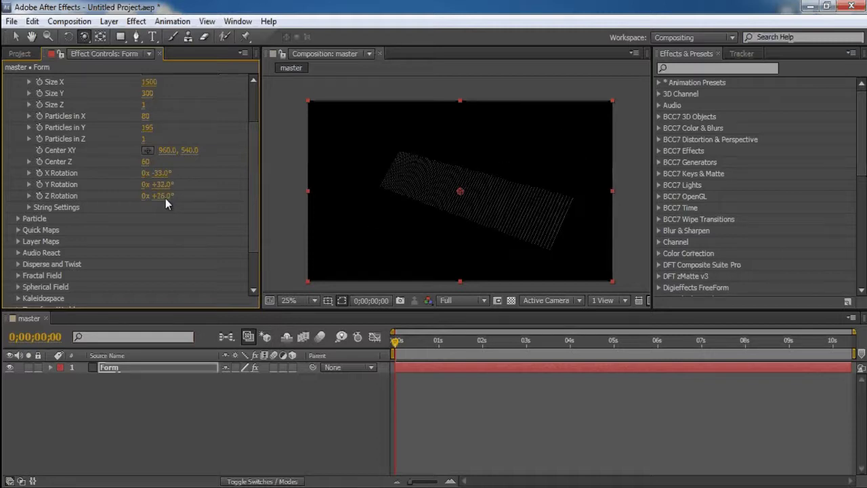
- Reset the base form's X, Y and Z Rotation to their default values
{"action": "right_click", "coordinate": [69, 178]}
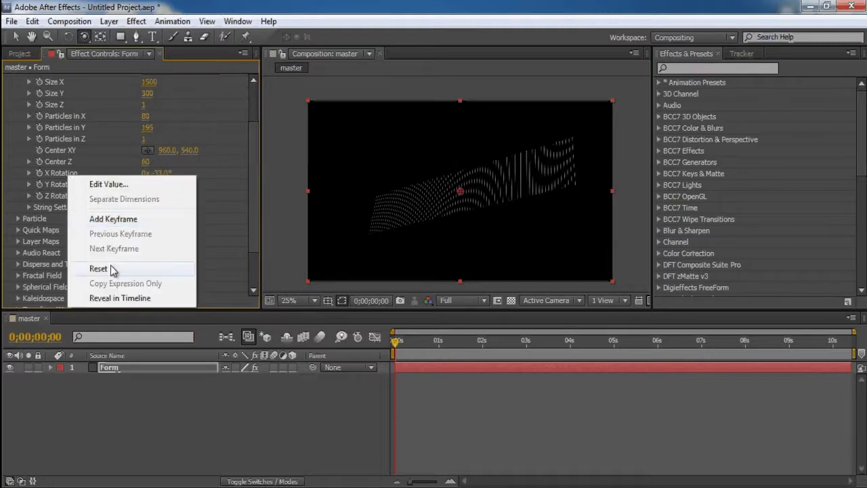
{"action": "left_click", "coordinate": [110, 265]}
{"action": "right_click", "coordinate": [75, 184]}
{"action": "left_click", "coordinate": [111, 277]}
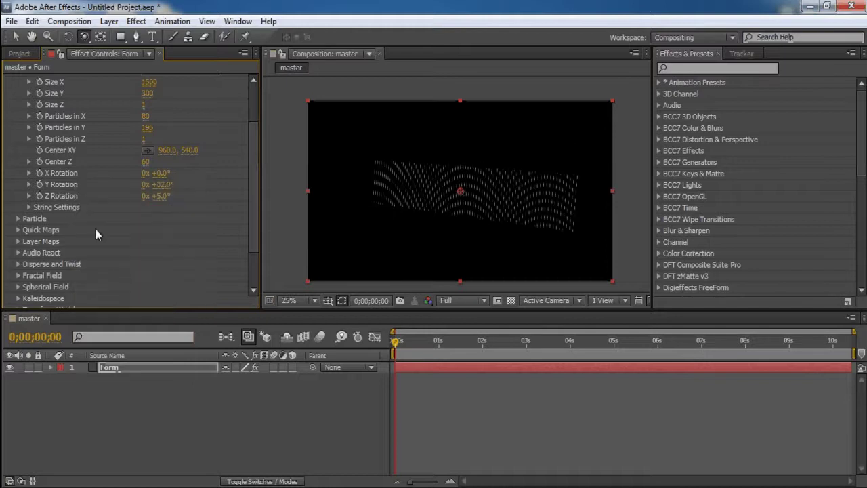
{"action": "right_click", "coordinate": [73, 195]}
{"action": "left_click", "coordinate": [108, 289]}
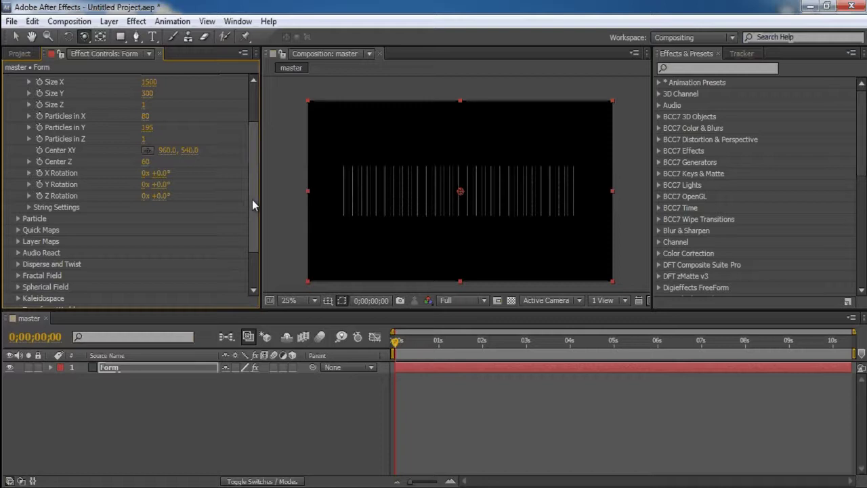
- Switch the Base Form type to Box - Strings
{"action": "scroll", "coordinate": [252, 169], "scroll_direction": "up", "scroll_amount": 4}
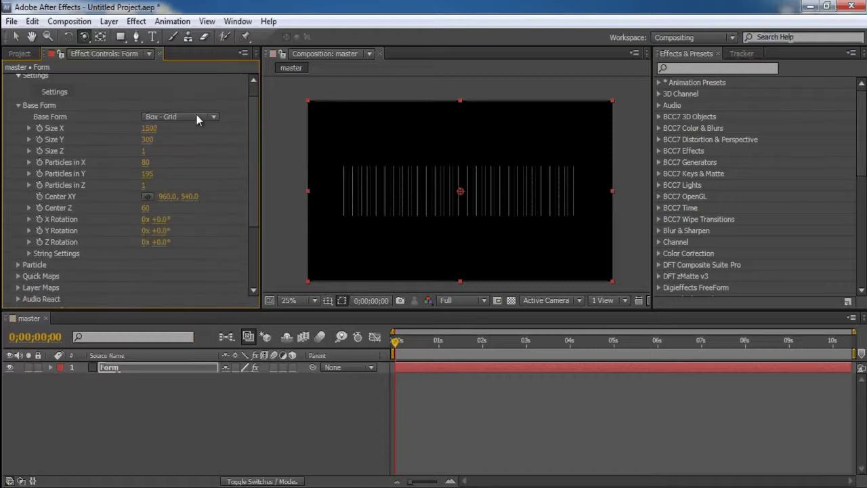
{"action": "left_click", "coordinate": [197, 116]}
{"action": "left_click", "coordinate": [196, 145]}
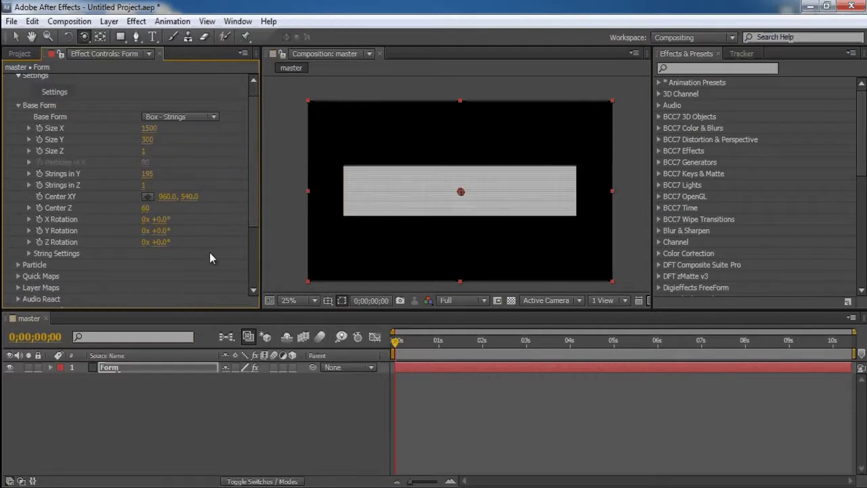
- Try 30 for the base form's Strings in Y, and reduce it to 15
{"action": "key", "text": "period"}
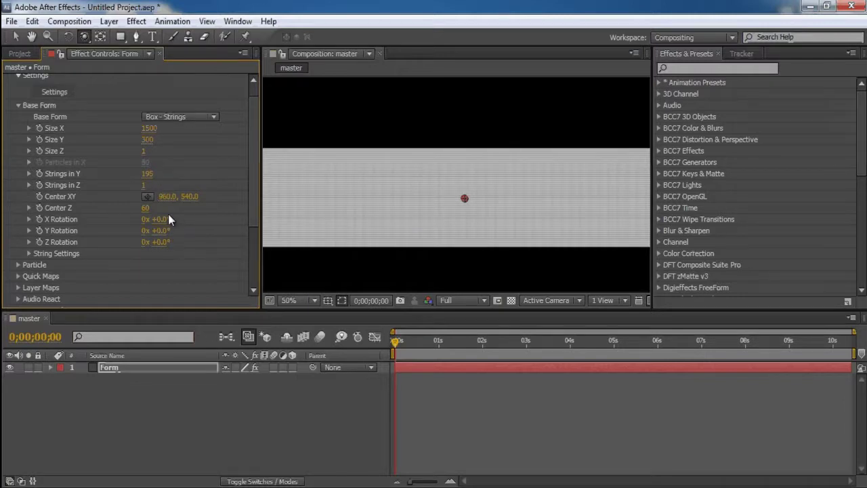
{"action": "left_click", "coordinate": [147, 173]}
{"action": "type", "text": "30"}
{"action": "key", "text": "Return"}
{"action": "left_click", "coordinate": [146, 174]}
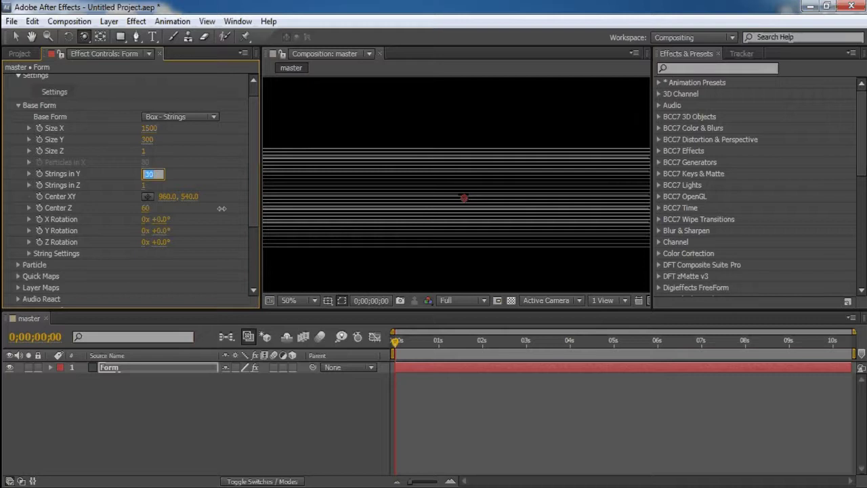
{"action": "type", "text": "15"}
{"action": "key", "text": "Return"}
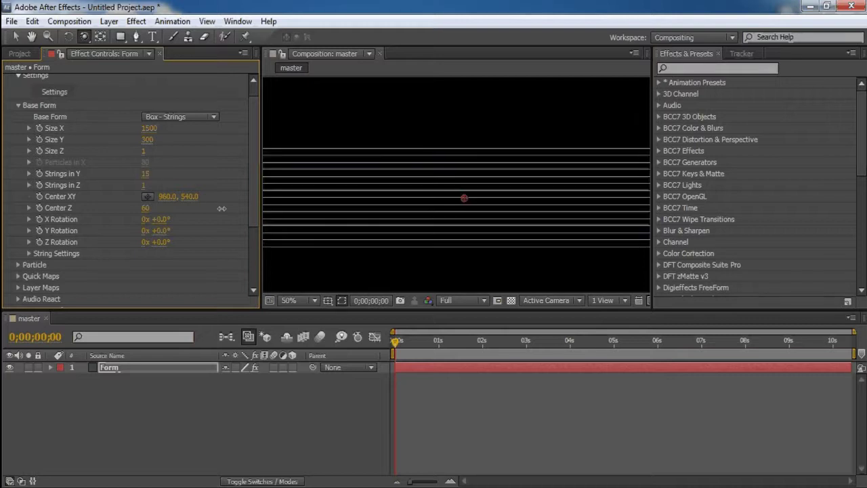
- Widen the strings beyond the frame by setting Size X to 2620
{"action": "scroll", "coordinate": [446, 228], "scroll_direction": "down", "scroll_amount": 2}
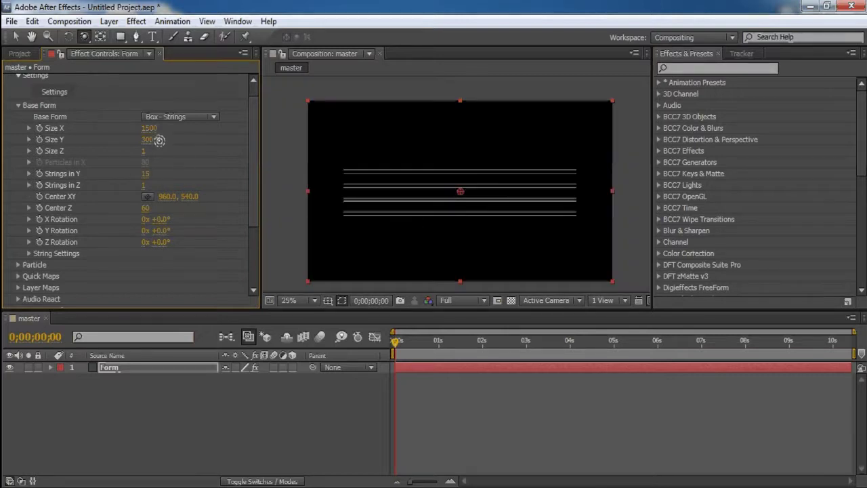
{"action": "left_click_drag", "start_coordinate": [150, 129], "coordinate": [224, 135]}
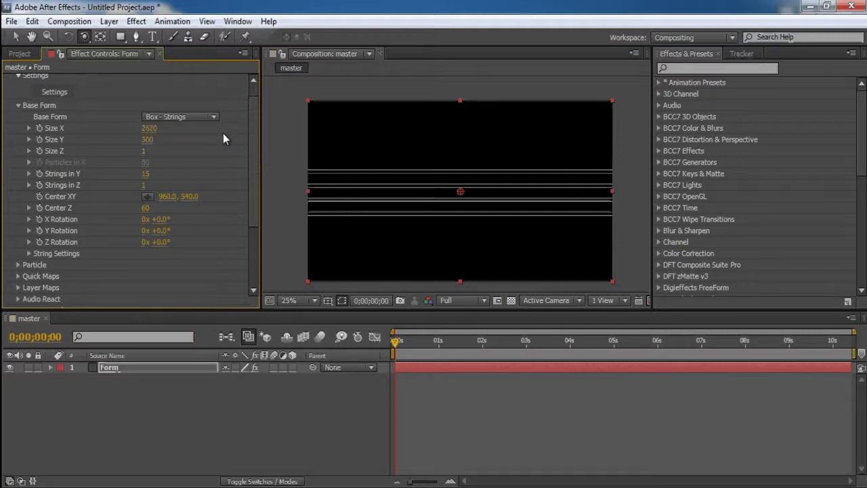
{"action": "scroll", "coordinate": [506, 230], "scroll_direction": "up", "scroll_amount": 4}
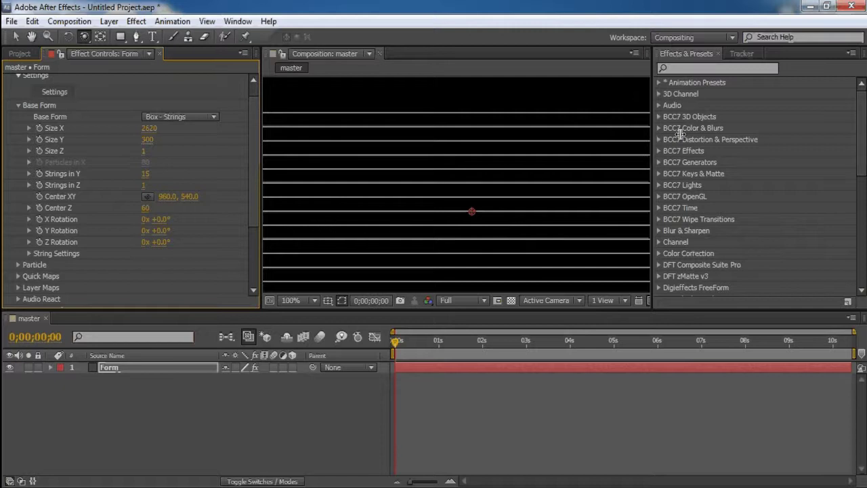
- Close the Tracker panel and enlarge the composition viewer by shrinking the neighbouring panels and the timeline
{"action": "left_click", "coordinate": [741, 57]}
{"action": "left_click", "coordinate": [759, 53]}
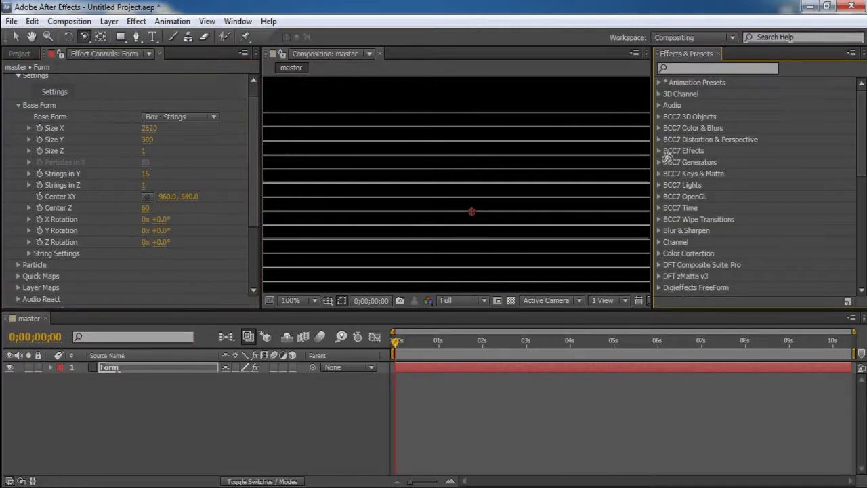
{"action": "left_click_drag", "start_coordinate": [648, 163], "coordinate": [749, 163]}
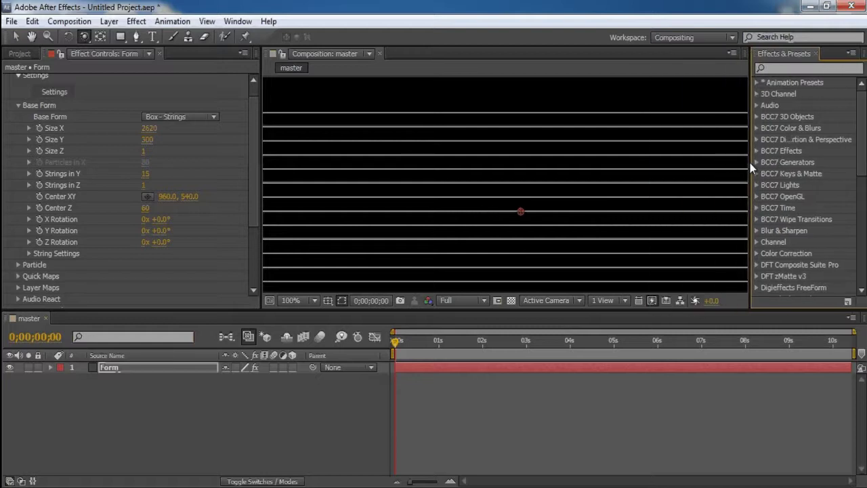
{"action": "left_click_drag", "start_coordinate": [264, 203], "coordinate": [232, 204]}
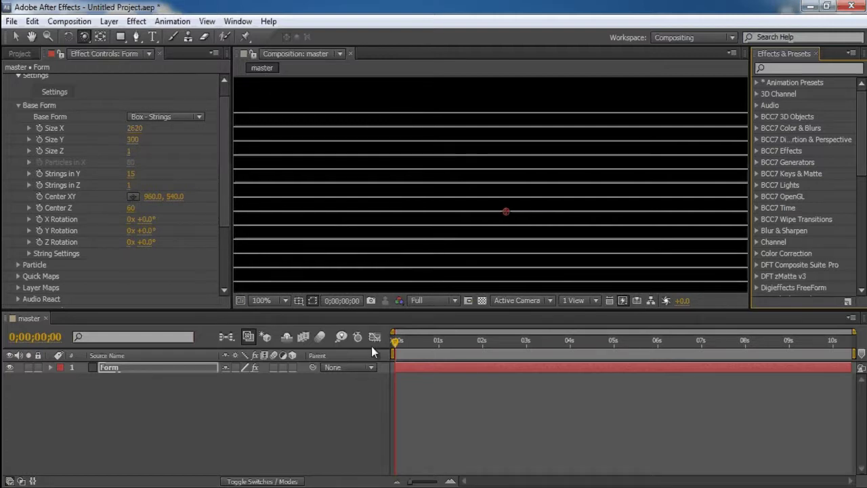
{"action": "left_click_drag", "start_coordinate": [369, 312], "coordinate": [371, 351]}
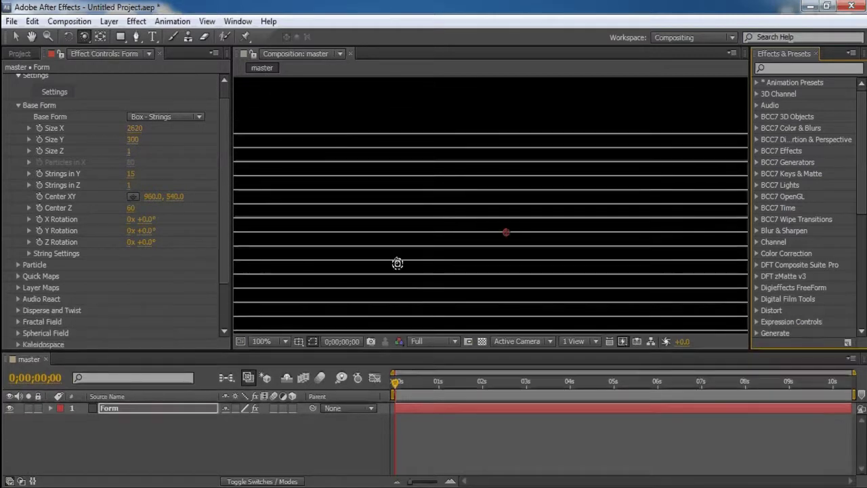
- Expand the Particle settings and set the Particle Type to Glow Sphere (No DOF)
{"action": "key", "text": "comma"}
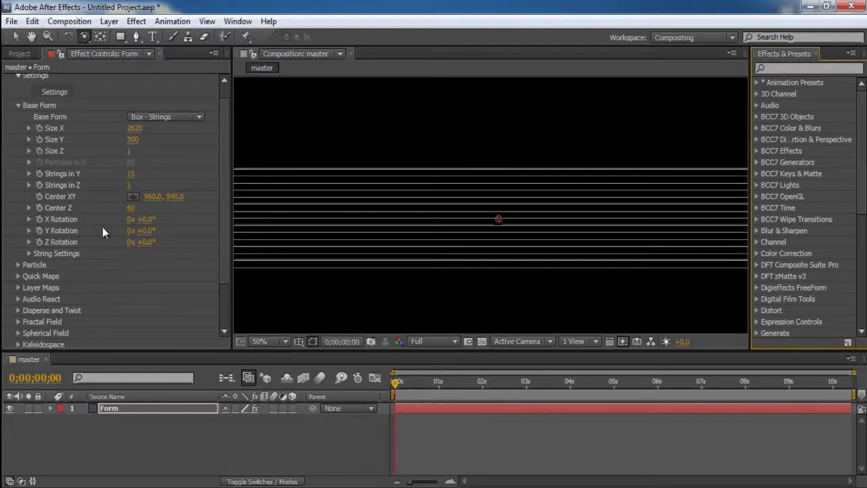
{"action": "key", "text": "comma"}
{"action": "scroll", "coordinate": [279, 215], "scroll_direction": "up", "scroll_amount": 1}
{"action": "left_click", "coordinate": [19, 264]}
{"action": "scroll", "coordinate": [75, 285], "scroll_direction": "down", "scroll_amount": 3}
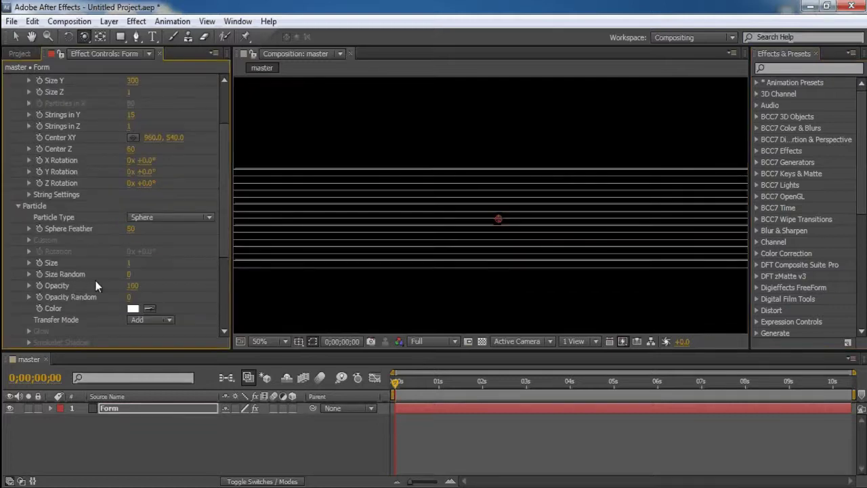
{"action": "left_click", "coordinate": [181, 218]}
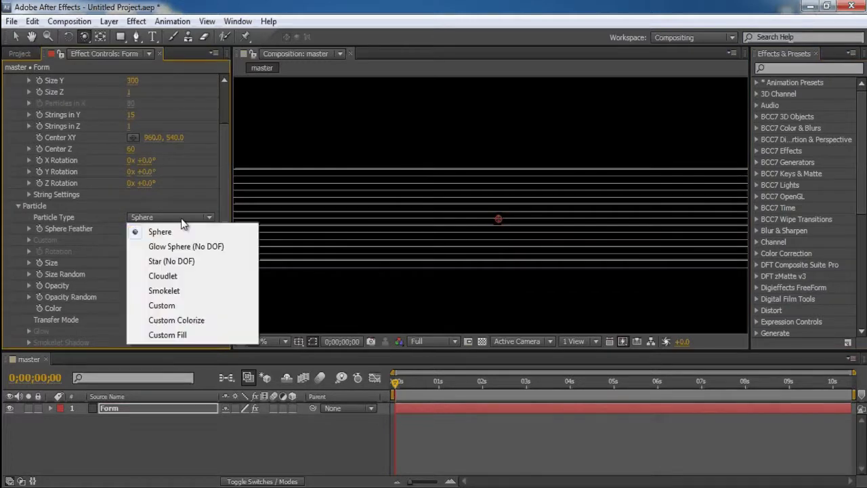
{"action": "left_click", "coordinate": [171, 248]}
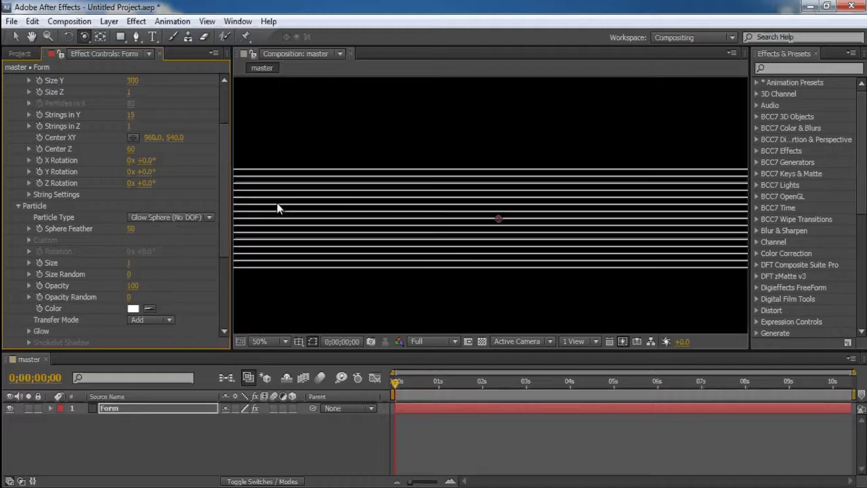
- Set the particles' Size Random to 33, Opacity to 35 and Opacity Random to 79
{"action": "left_click", "coordinate": [180, 218]}
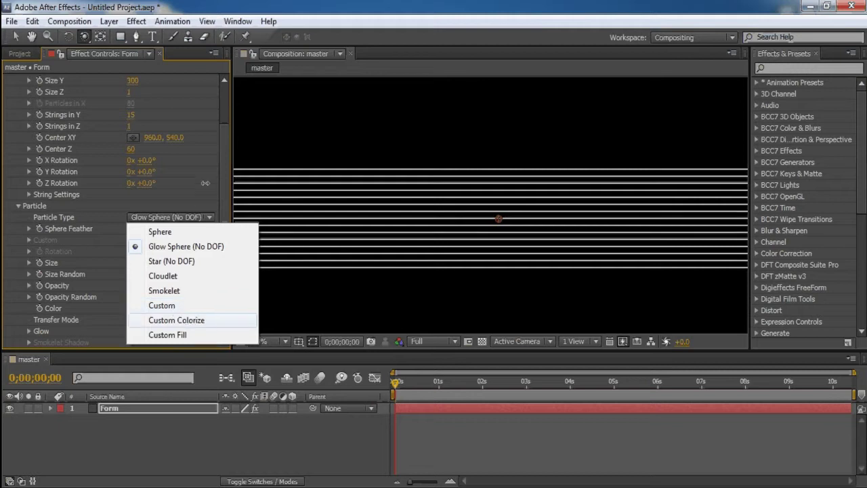
{"action": "key", "text": "Escape"}
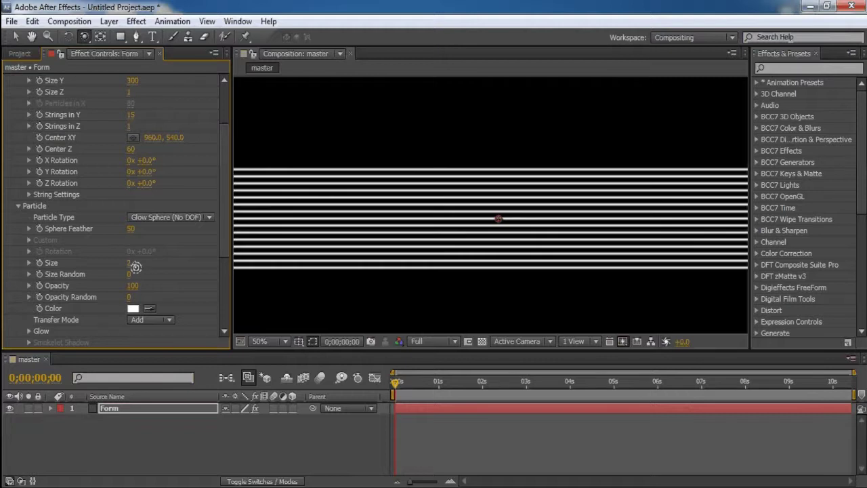
{"action": "left_click_drag", "start_coordinate": [128, 264], "coordinate": [255, 252]}
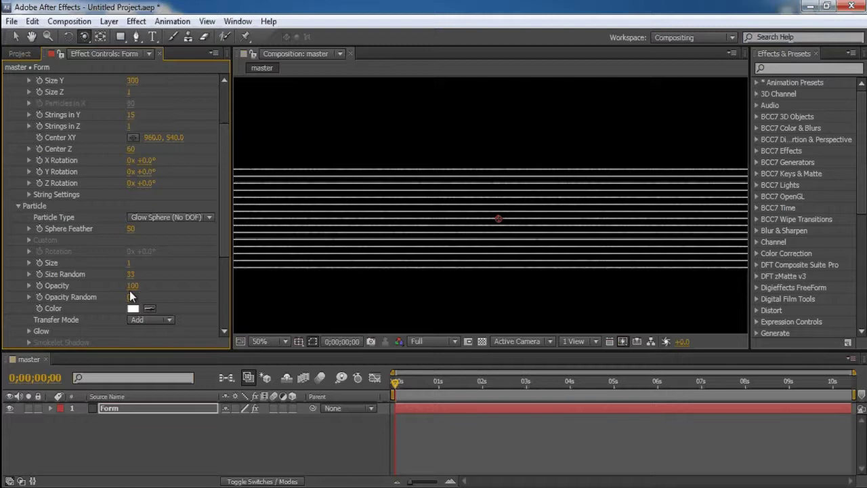
{"action": "left_click_drag", "start_coordinate": [132, 291], "coordinate": [91, 293]}
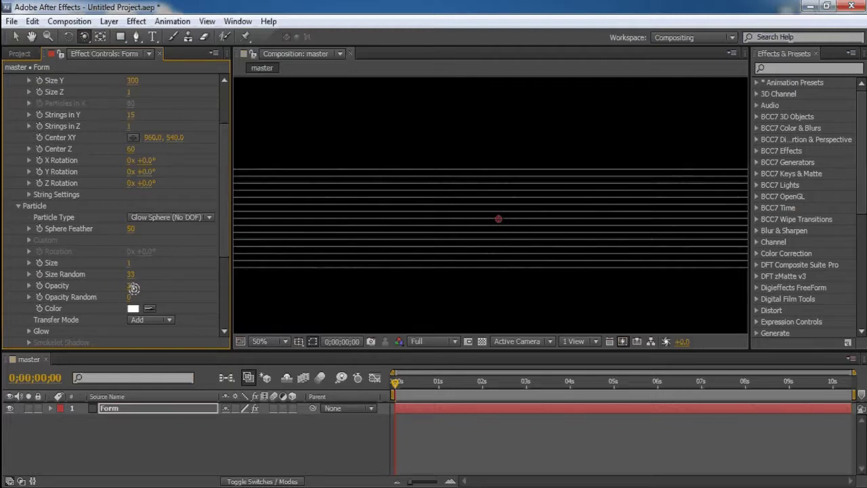
{"action": "left_click", "coordinate": [128, 298]}
{"action": "left_click_drag", "start_coordinate": [129, 298], "coordinate": [177, 298]}
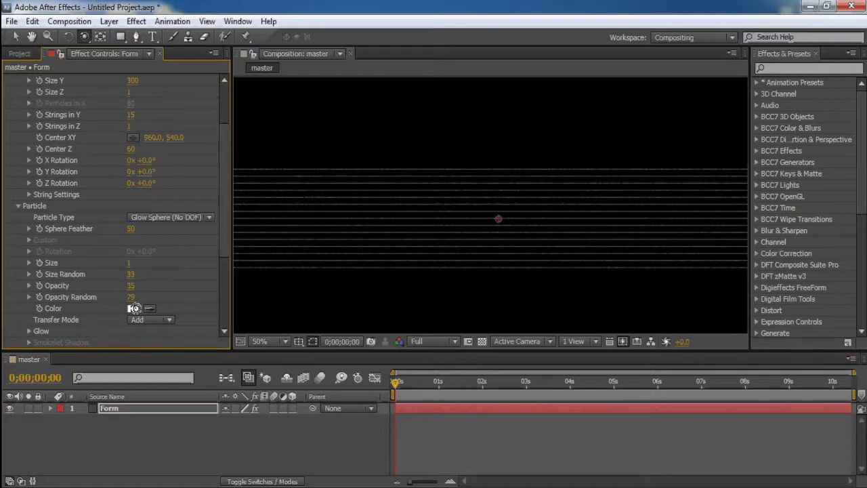
- Change the particle Color from white to a bright lime green
{"action": "left_click", "coordinate": [132, 308]}
{"action": "left_click", "coordinate": [207, 316]}
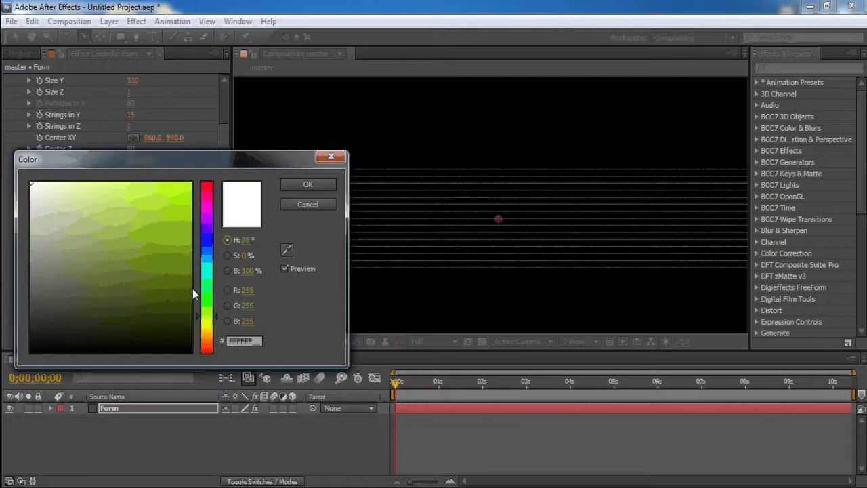
{"action": "left_click", "coordinate": [165, 200]}
{"action": "left_click", "coordinate": [306, 184]}
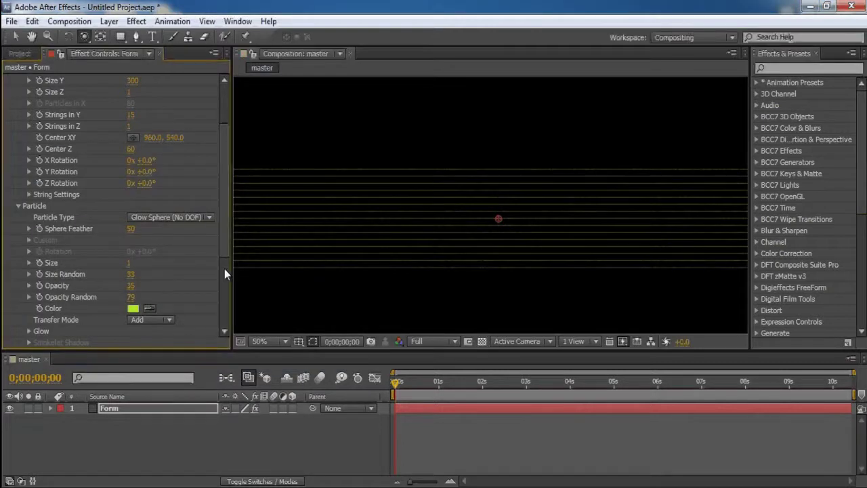
- Expand Form's Disperse and Twist settings and set Disperse to 72 and Twist to 3
{"action": "scroll", "coordinate": [158, 262], "scroll_direction": "down", "scroll_amount": 3}
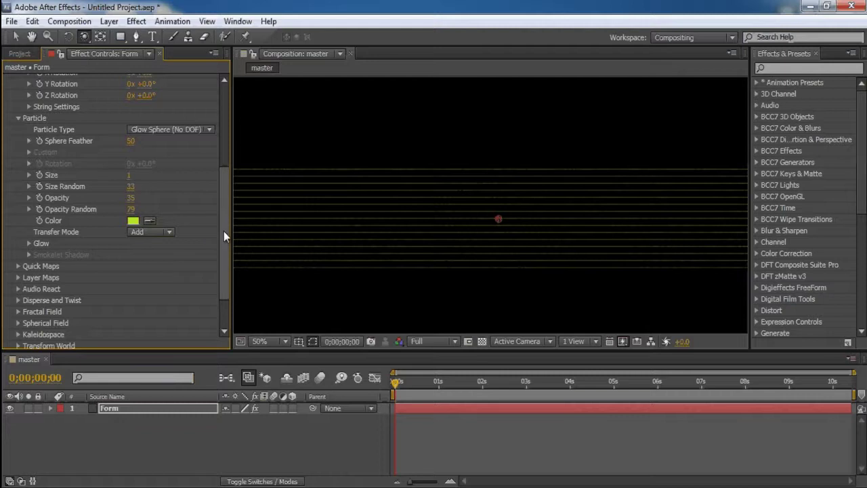
{"action": "scroll", "coordinate": [224, 233], "scroll_direction": "down", "scroll_amount": 1}
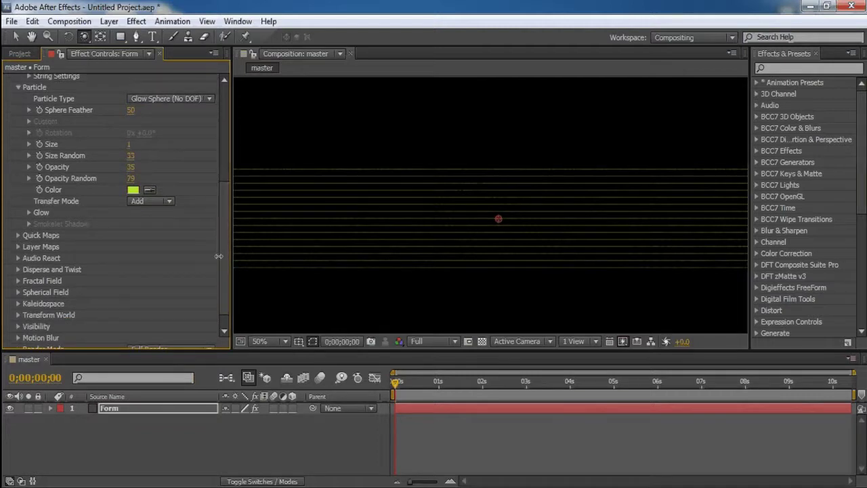
{"action": "left_click", "coordinate": [18, 269]}
{"action": "left_click_drag", "start_coordinate": [129, 281], "coordinate": [185, 292]}
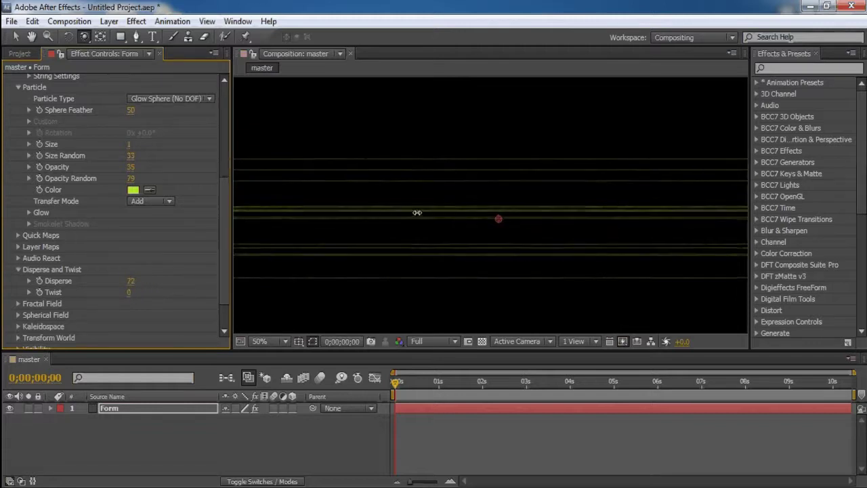
{"action": "left_click", "coordinate": [413, 219]}
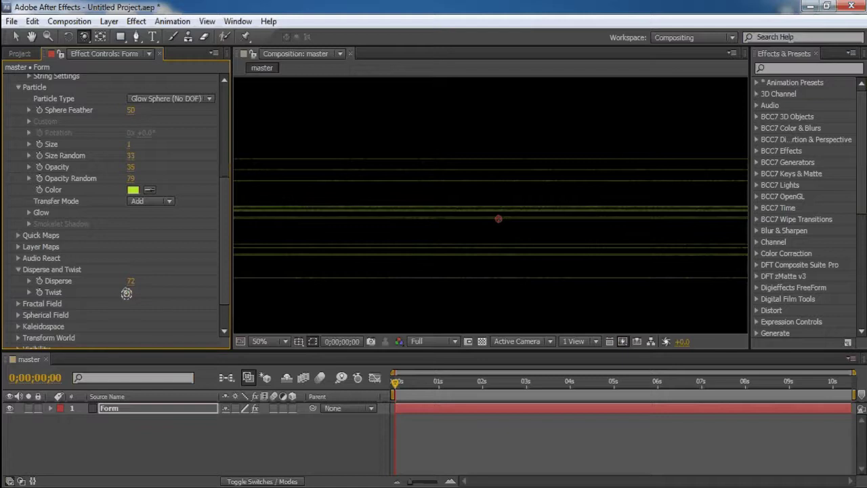
{"action": "left_click_drag", "start_coordinate": [129, 292], "coordinate": [146, 294]}
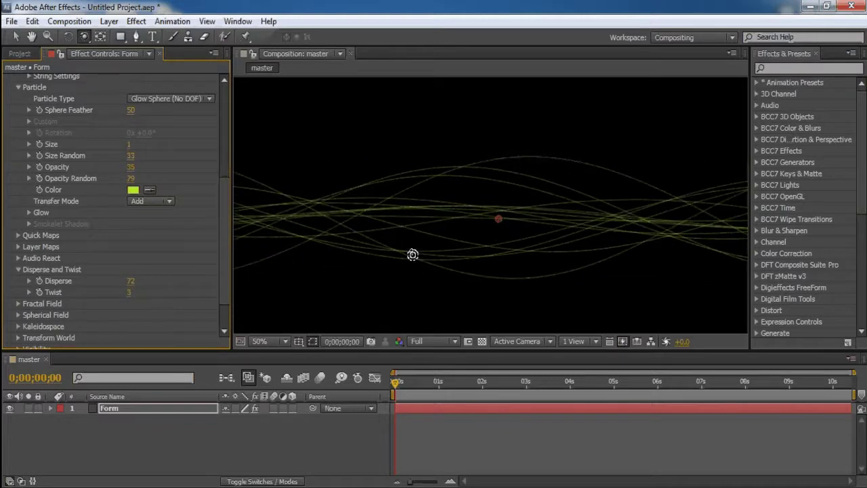
{"action": "key", "text": "comma"}
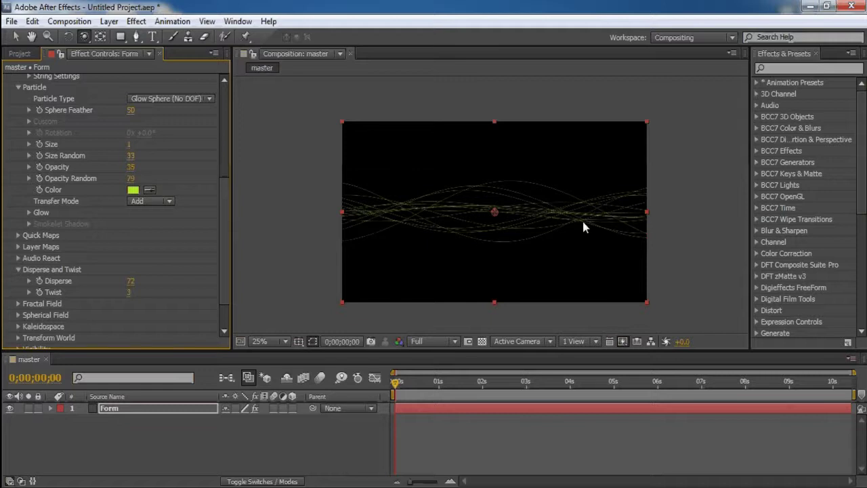
{"action": "key", "text": "period"}
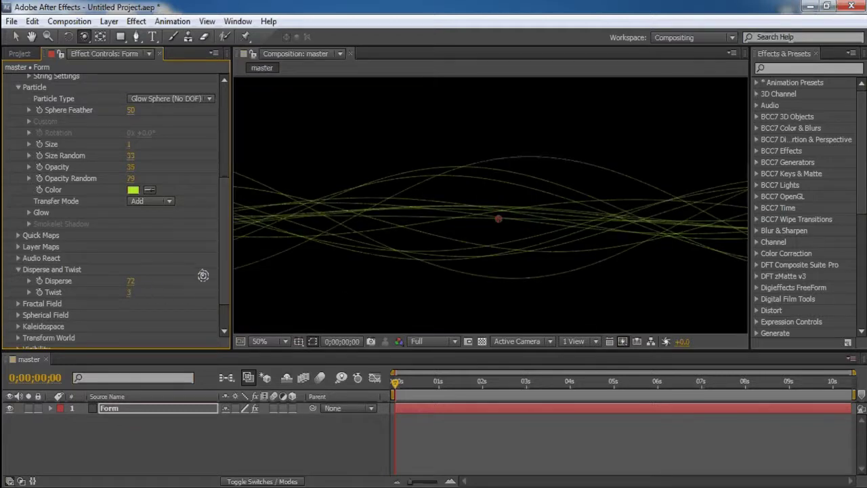
- Reduce the strings' Disperse to 5
{"action": "left_click", "coordinate": [130, 281]}
{"action": "type", "text": "5"}
{"action": "key", "text": "Return"}
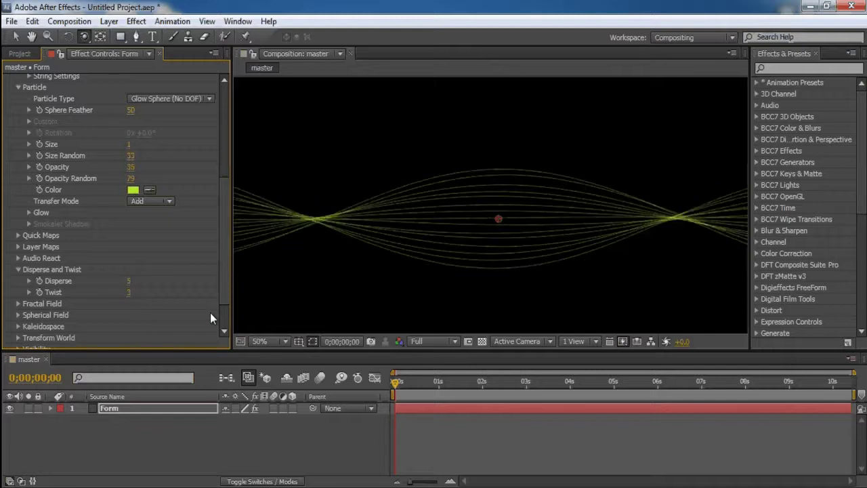
{"action": "key", "text": "comma"}
{"action": "key", "text": "period"}
- Try a particle Opacity of 80, and lower it to 20
{"action": "scroll", "coordinate": [224, 268], "scroll_direction": "down", "scroll_amount": 2}
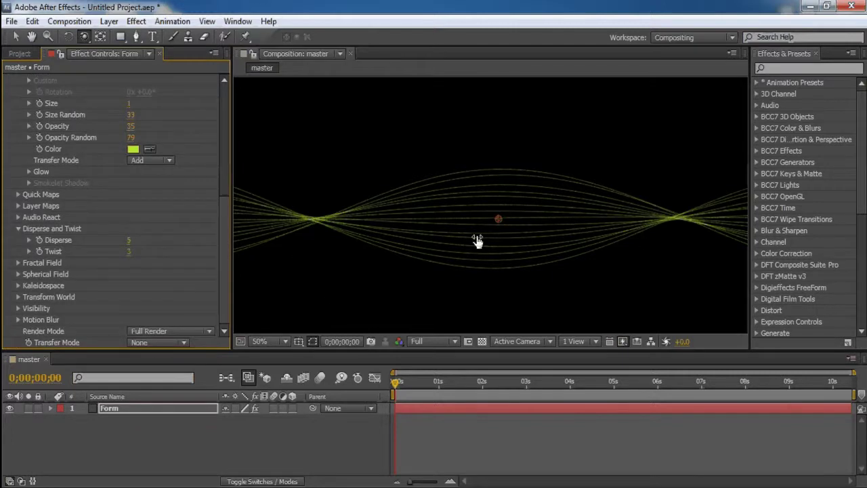
{"action": "left_click", "coordinate": [131, 127]}
{"action": "type", "text": "80"}
{"action": "key", "text": "Return"}
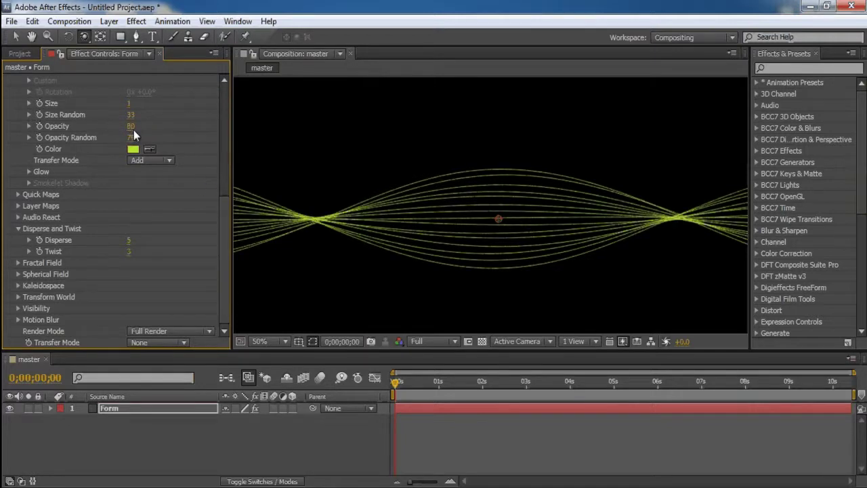
{"action": "type", "text": "20"}
{"action": "key", "text": "Return"}
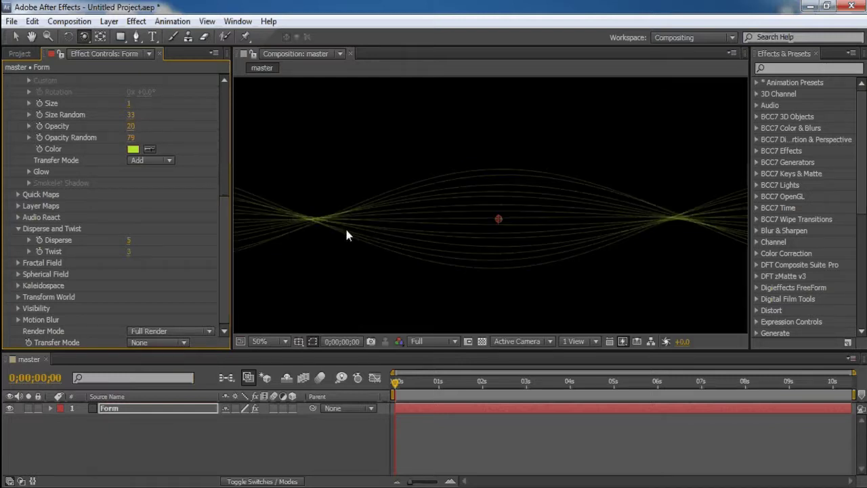
- Set the project color depth to 32 bpc
{"action": "left_click", "coordinate": [20, 54]}
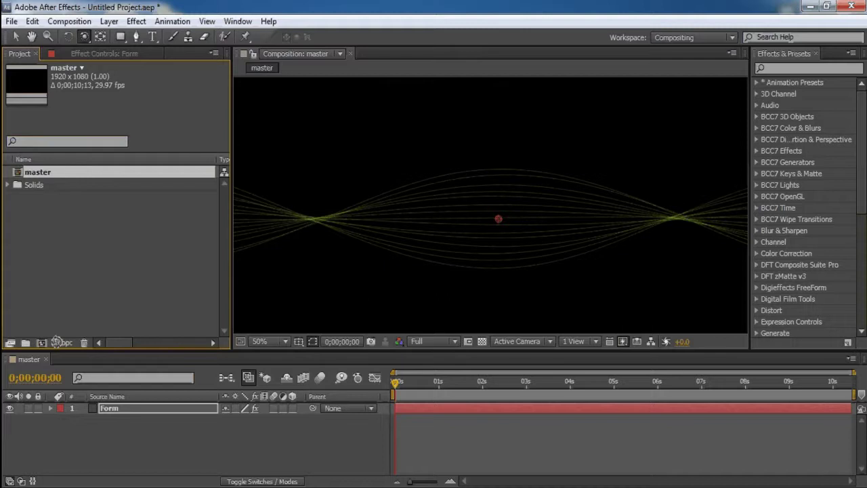
{"action": "left_click", "coordinate": [58, 342], "text": "alt"}
{"action": "left_click", "coordinate": [60, 342], "text": "alt"}
- Search the effects for "glow" and apply the Stylize Glow effect to the Form layer
{"action": "left_click", "coordinate": [794, 65]}
{"action": "type", "text": "glow"}
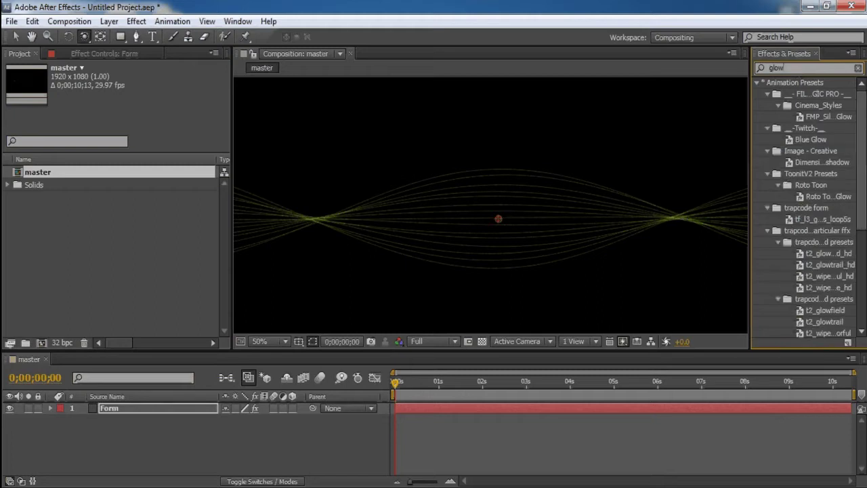
{"action": "scroll", "coordinate": [785, 289], "scroll_direction": "down", "scroll_amount": 5}
{"action": "left_click_drag", "start_coordinate": [785, 313], "coordinate": [113, 409]}
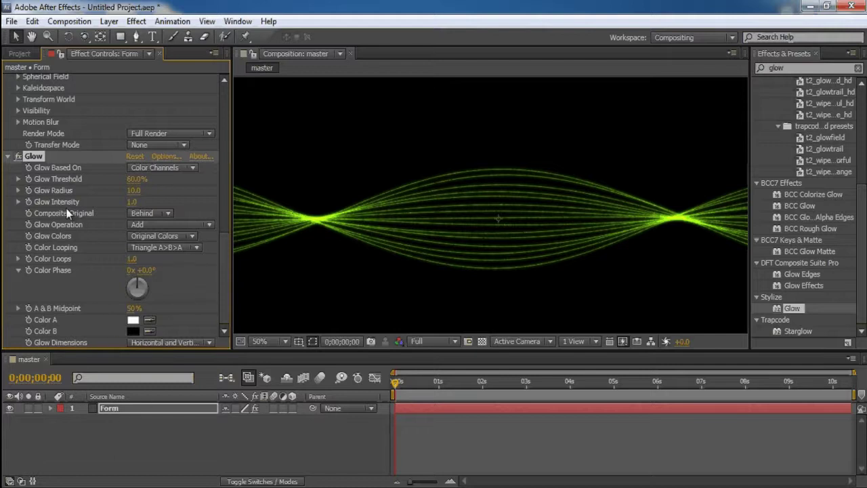
- Compare the glow at a project color depth of 8 bpc, and restore the depth to 32 bpc
{"action": "left_click", "coordinate": [20, 54]}
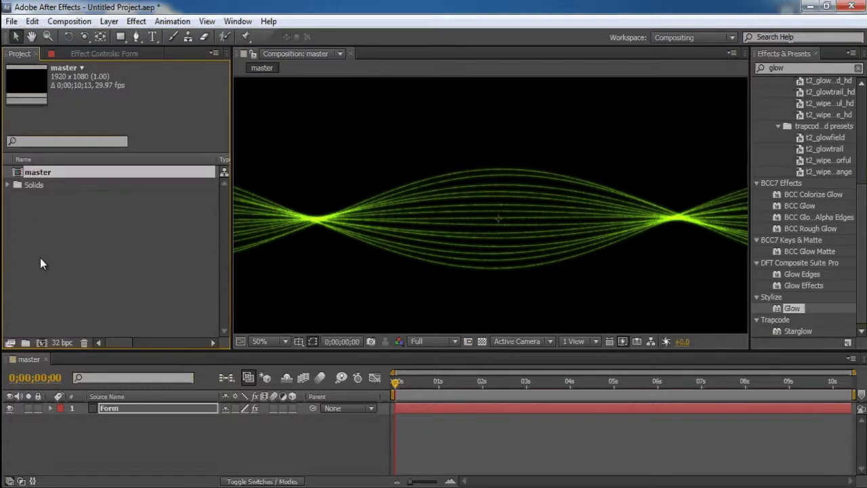
{"action": "left_click", "coordinate": [60, 342], "text": "alt"}
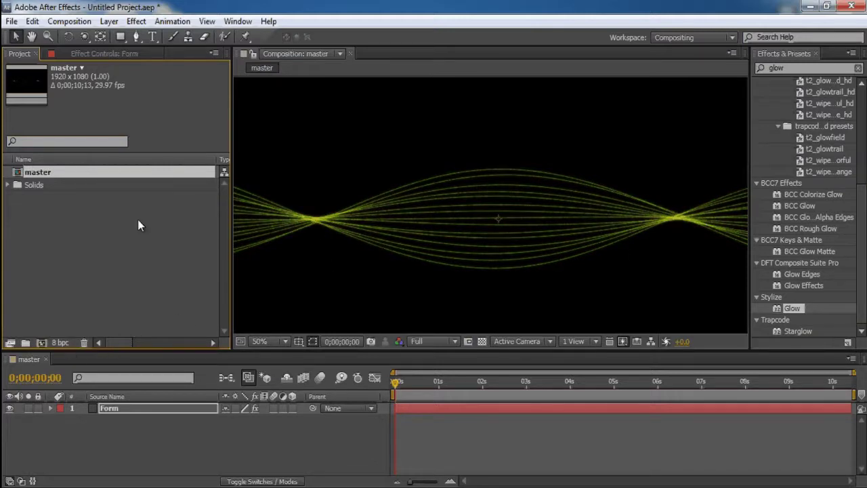
{"action": "left_click", "coordinate": [102, 55]}
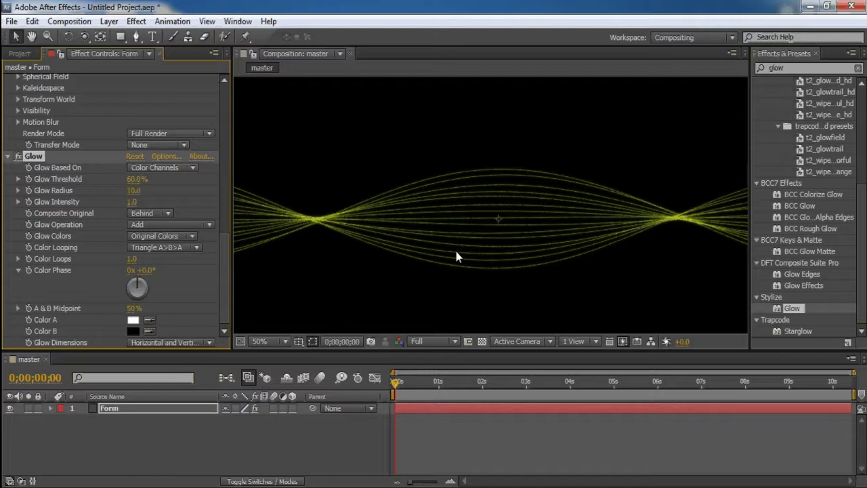
{"action": "left_click", "coordinate": [20, 54]}
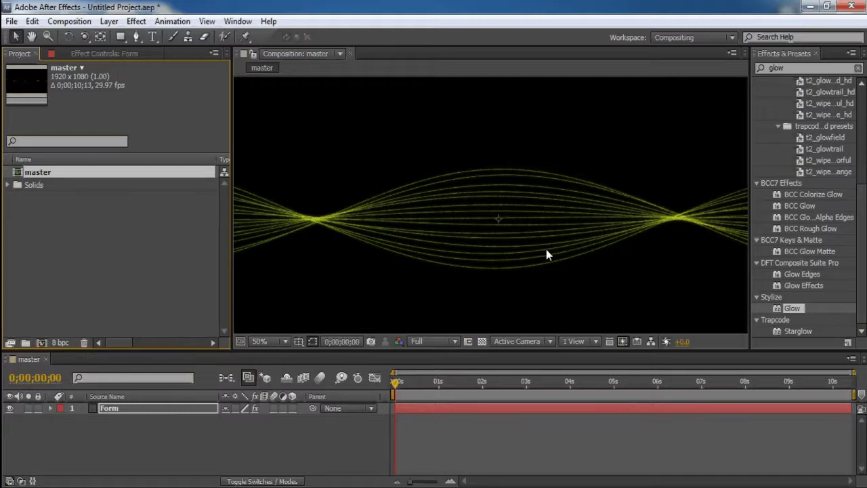
{"action": "left_click", "coordinate": [61, 343], "text": "alt"}
{"action": "left_click", "coordinate": [61, 343], "text": "alt"}
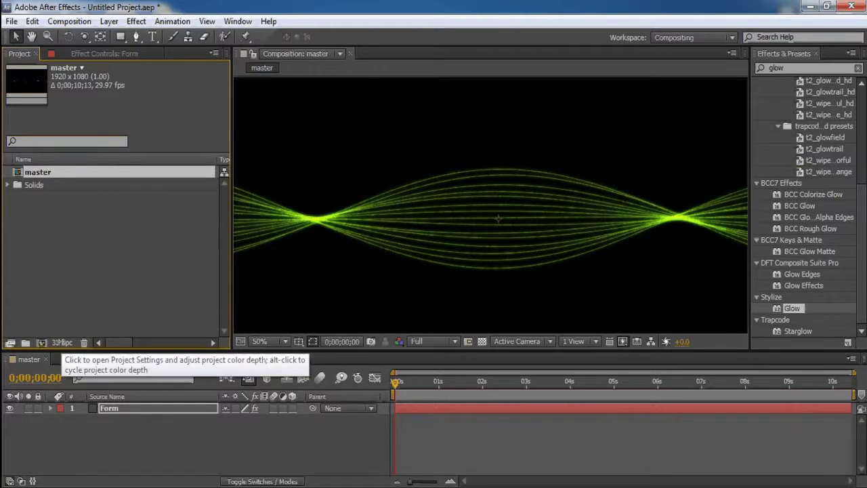
{"action": "left_click", "coordinate": [102, 54]}
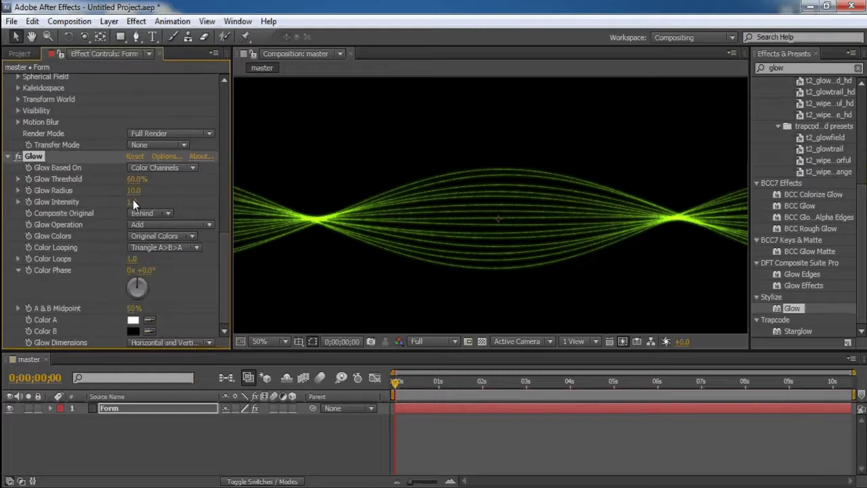
- Set the Glow Radius to 22 and turn off the Glow effect on the Form layer
{"action": "left_click_drag", "start_coordinate": [126, 193], "coordinate": [140, 192]}
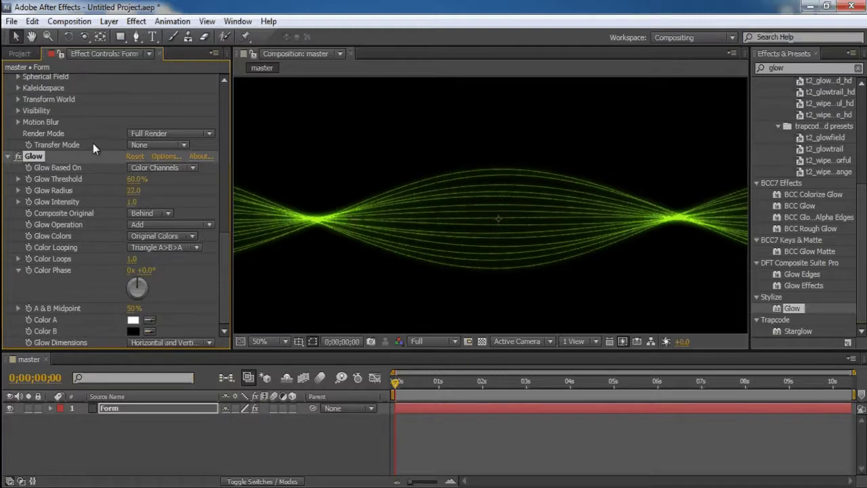
{"action": "scroll", "coordinate": [220, 238], "scroll_direction": "up", "scroll_amount": 4}
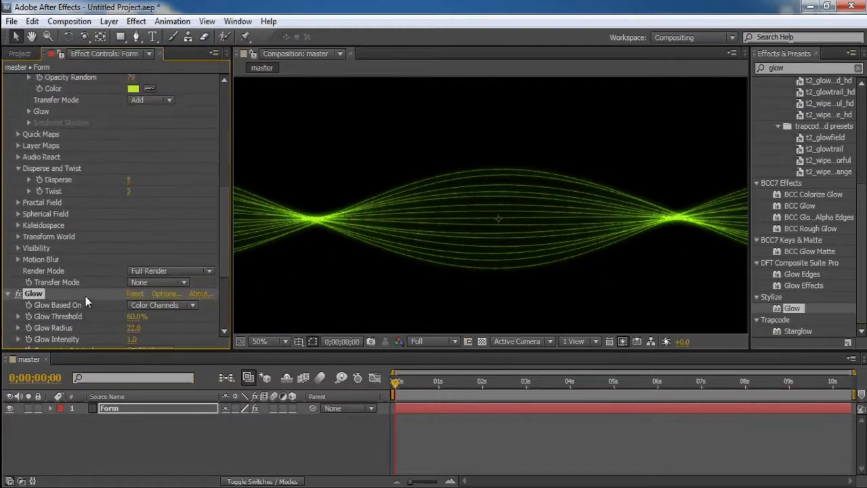
{"action": "left_click", "coordinate": [18, 294]}
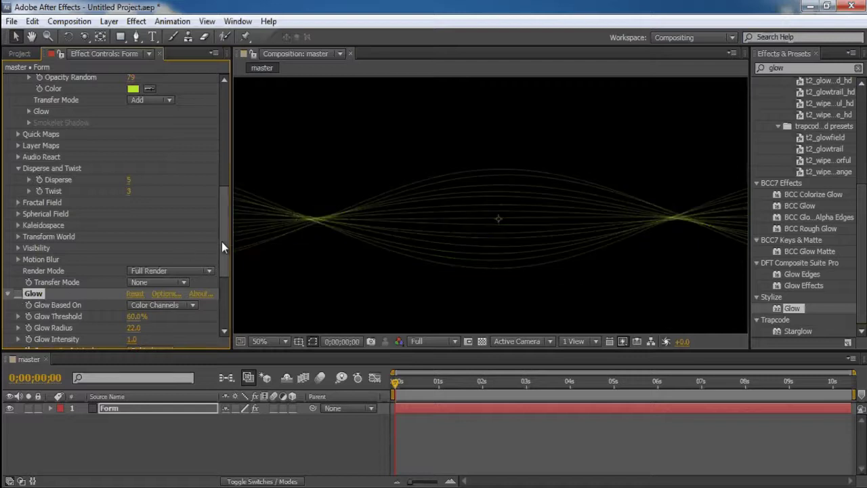
{"action": "scroll", "coordinate": [221, 208], "scroll_direction": "up", "scroll_amount": 2}
{"action": "scroll", "coordinate": [220, 200], "scroll_direction": "up", "scroll_amount": 2}
{"action": "scroll", "coordinate": [219, 217], "scroll_direction": "down", "scroll_amount": 2}
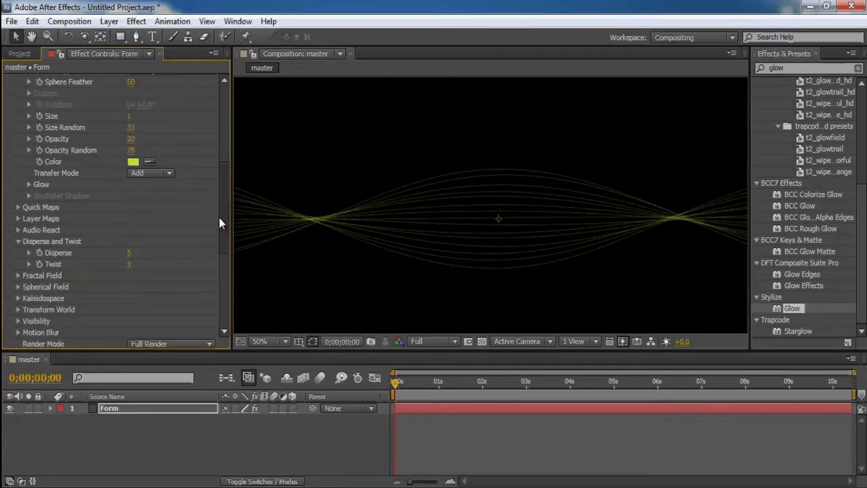
{"action": "scroll", "coordinate": [219, 222], "scroll_direction": "down", "scroll_amount": 1}
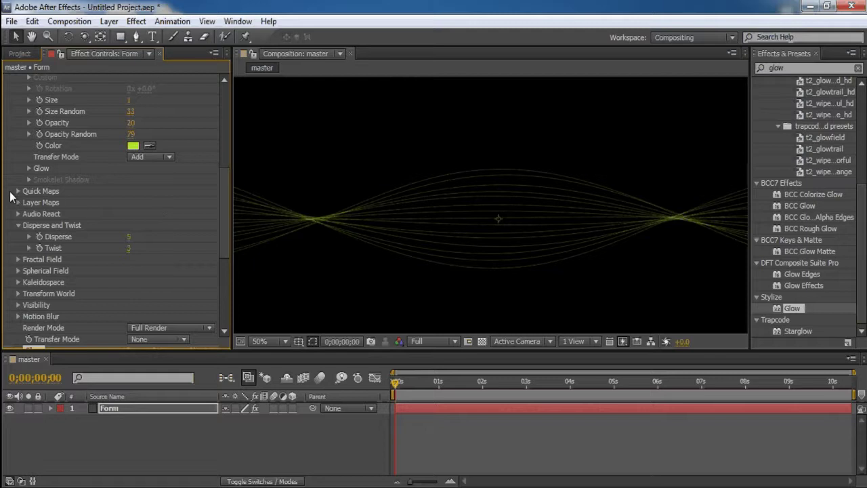